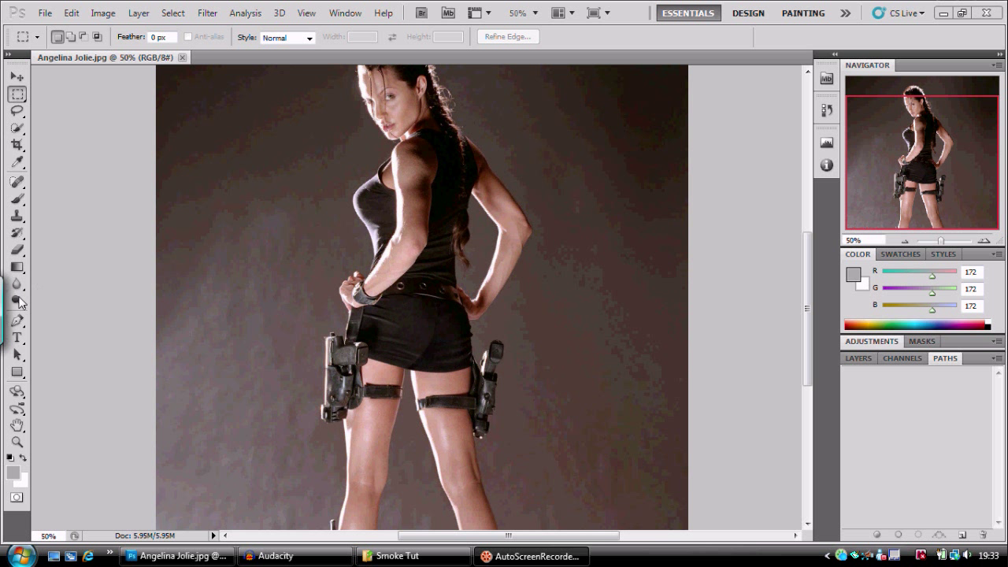
Choose the Brush tool and set the foreground colour to grey 163, 163, 163 (a3a3a3).
left_click(17, 200)
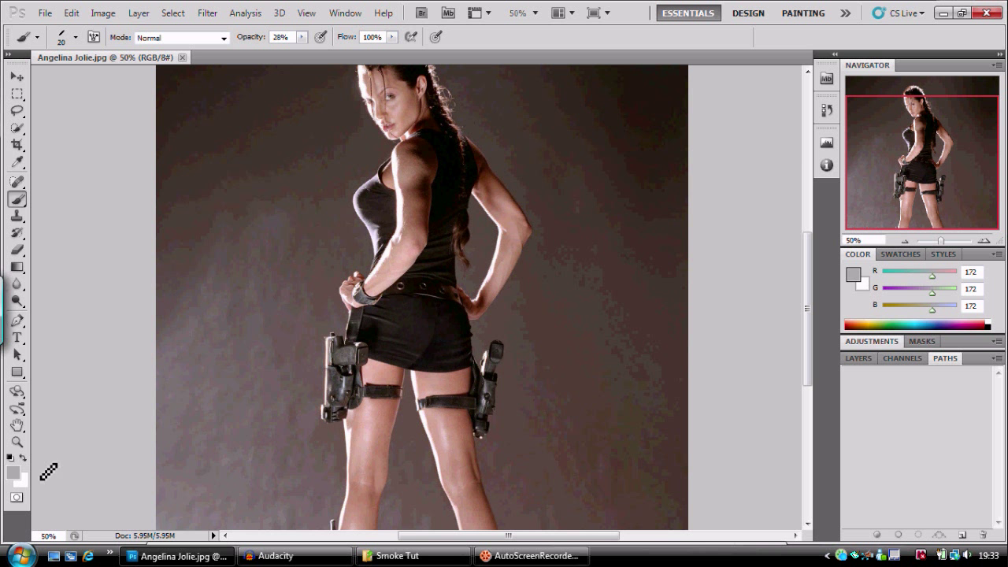
left_click(12, 472)
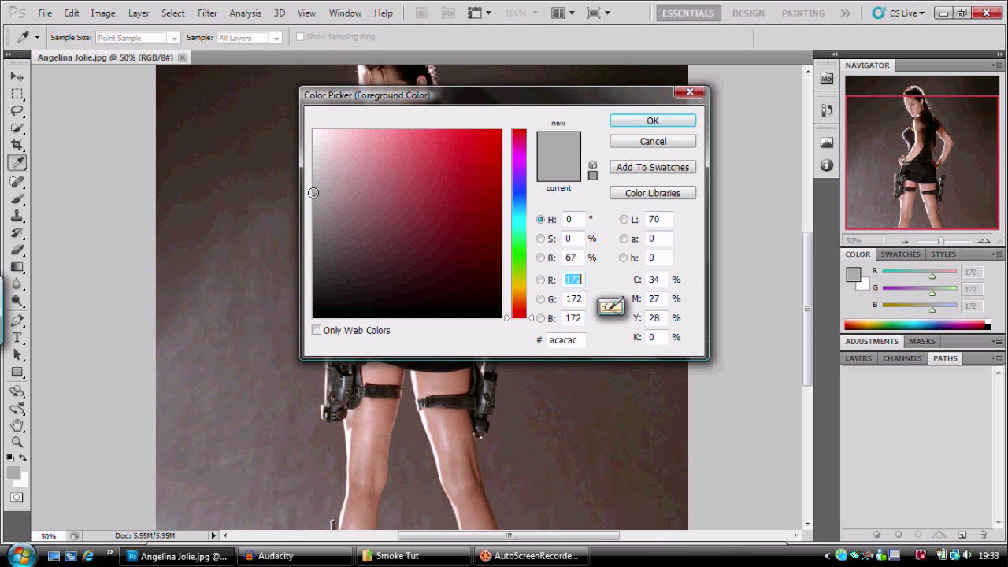
left_click_drag(313, 193, 315, 198)
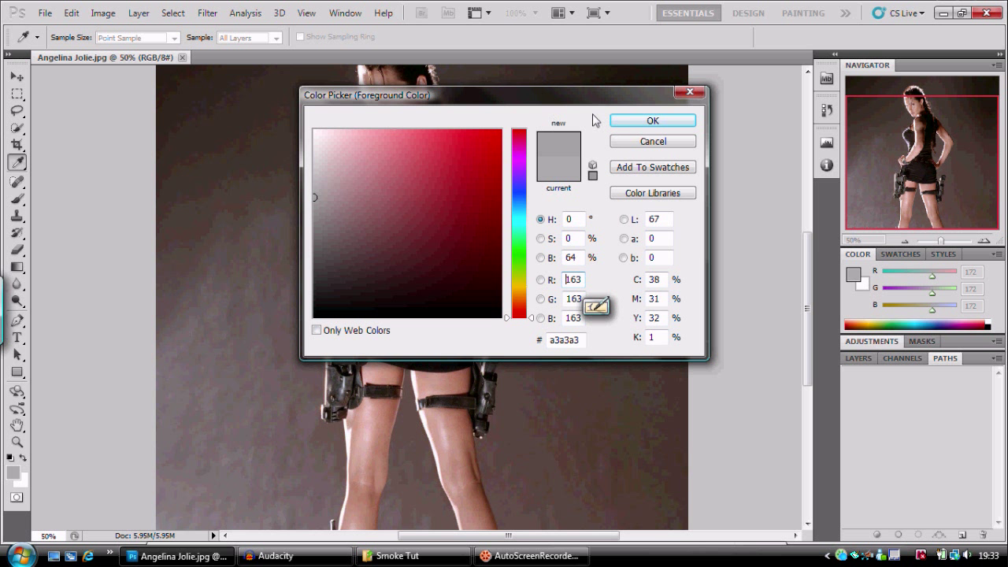
left_click(620, 121)
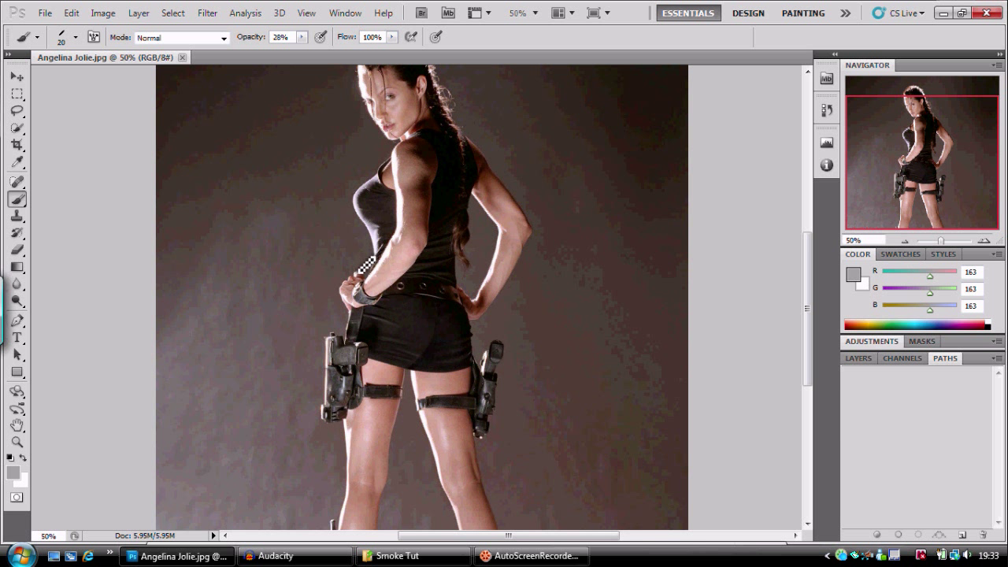
Enable Transfer with opacity and flow on Pen Pressure, and raise brush opacity to 44%.
left_click(94, 38)
left_click(94, 38)
left_click(93, 38)
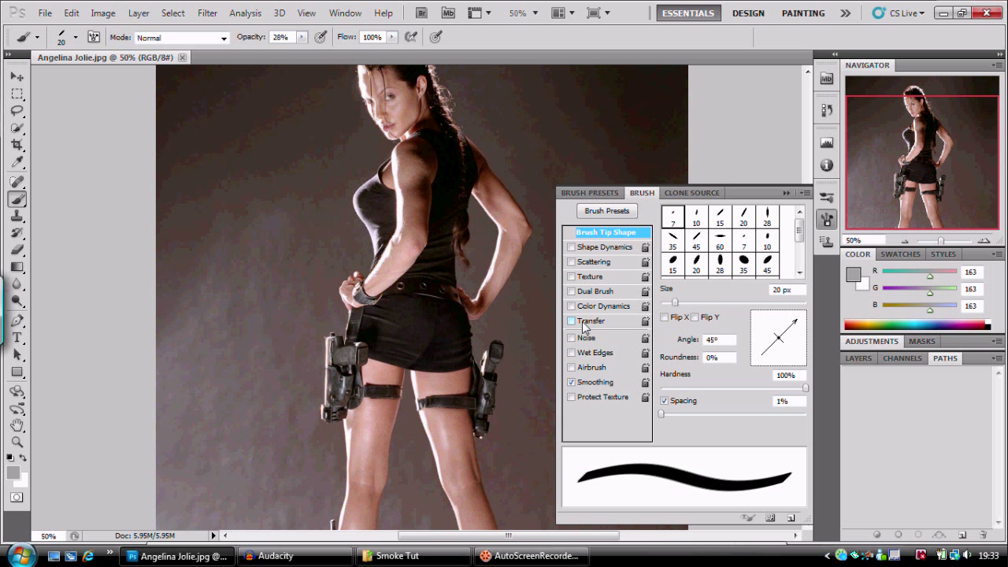
left_click(589, 321)
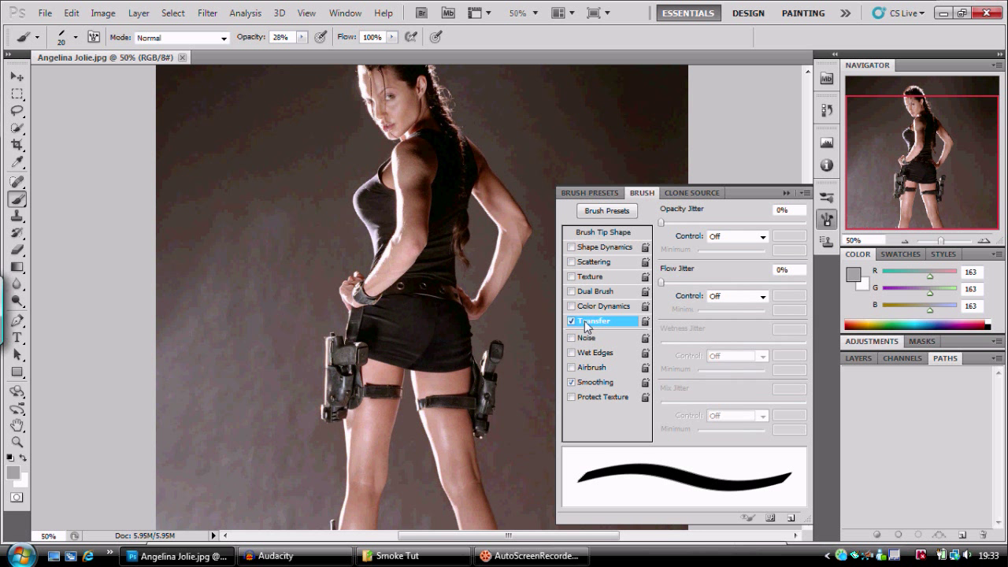
left_click(761, 237)
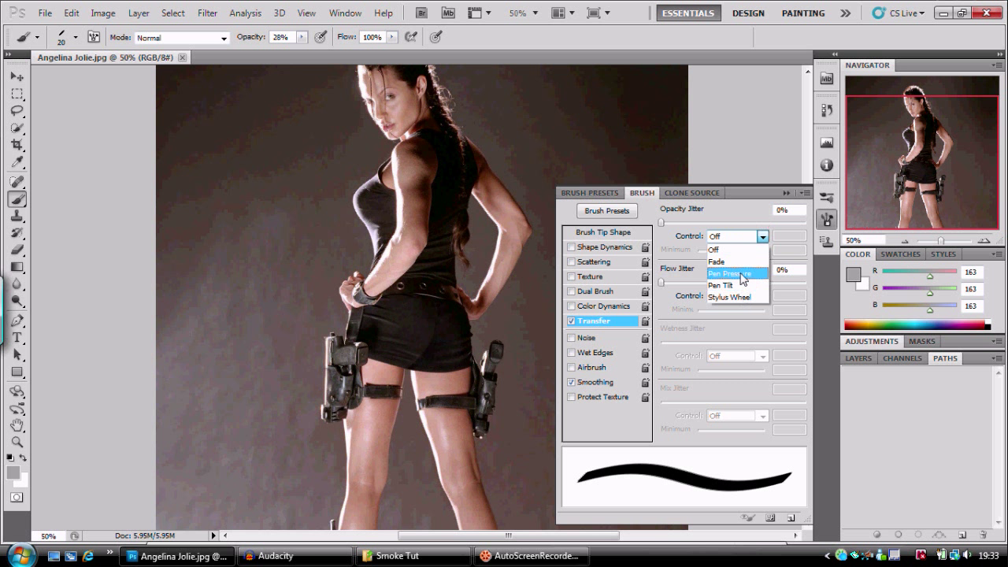
left_click(741, 275)
left_click(762, 296)
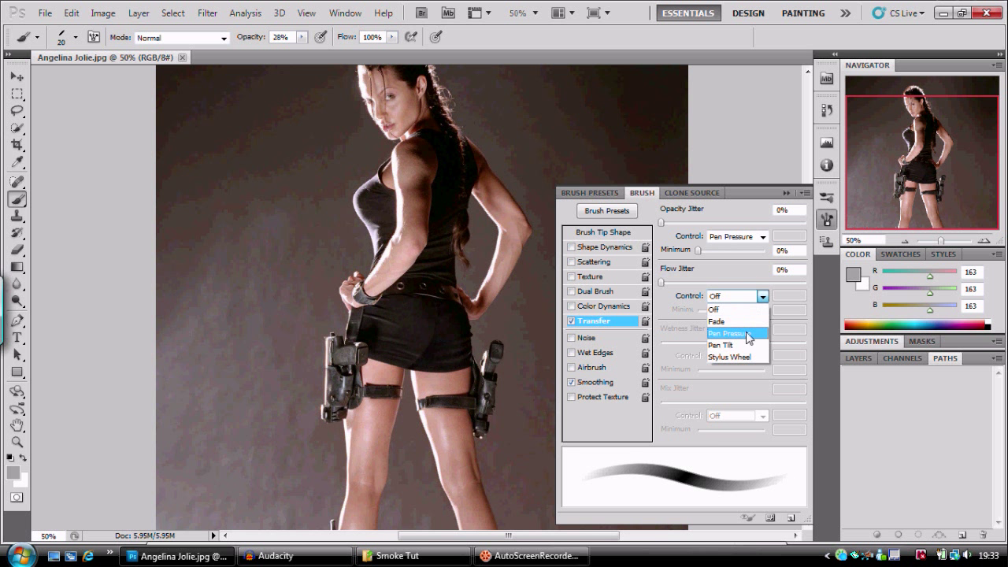
left_click(747, 334)
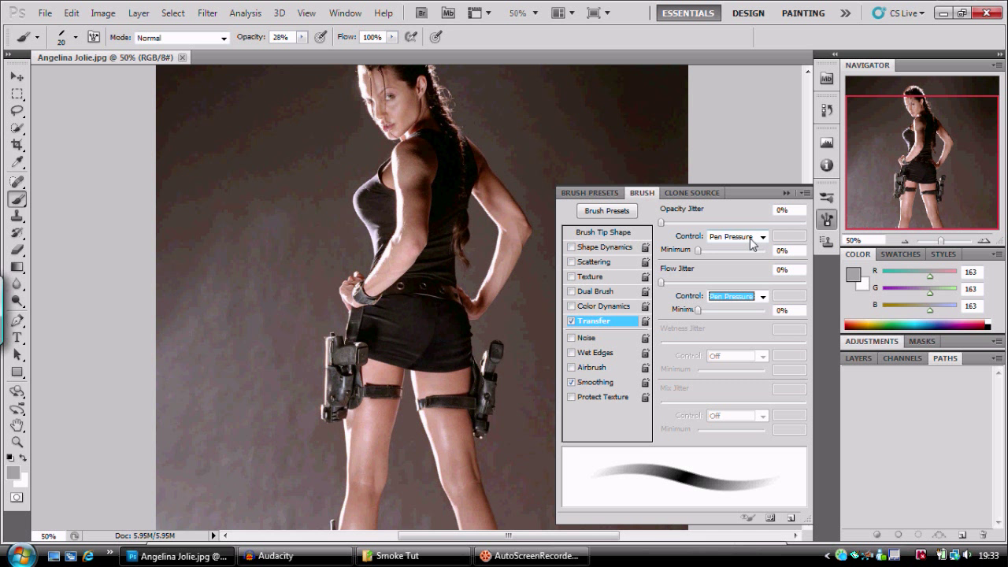
left_click(826, 220)
left_click_drag(251, 37, 266, 39)
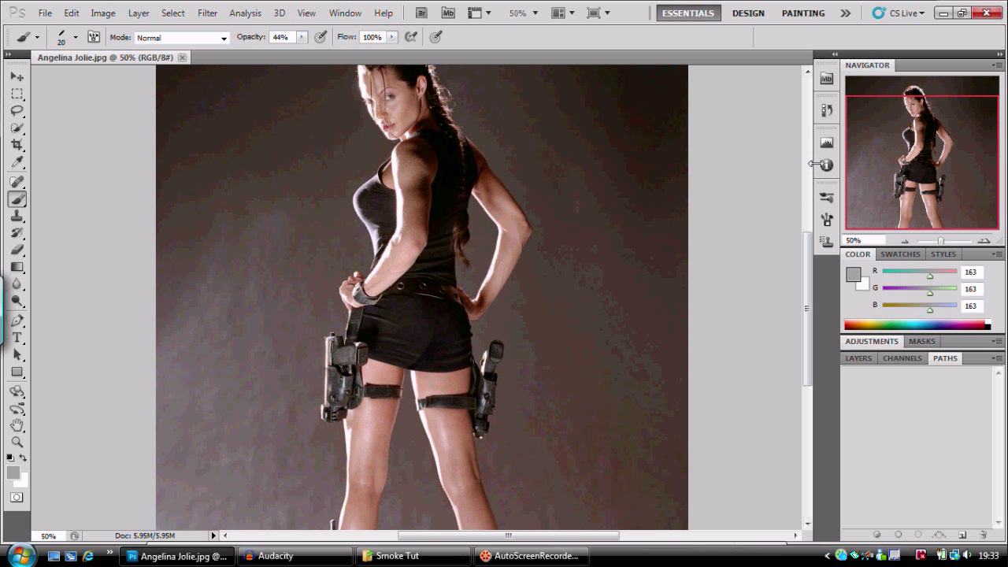
Turn on Shape Dynamics with size jitter controlled by Pen Pressure.
left_click(93, 37)
left_click(572, 247)
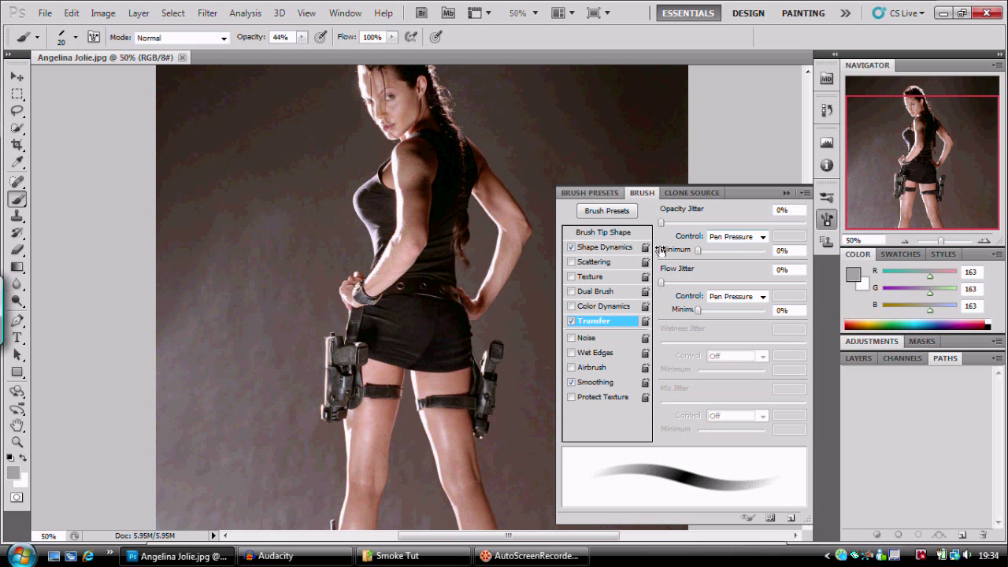
left_click(631, 248)
left_click(763, 236)
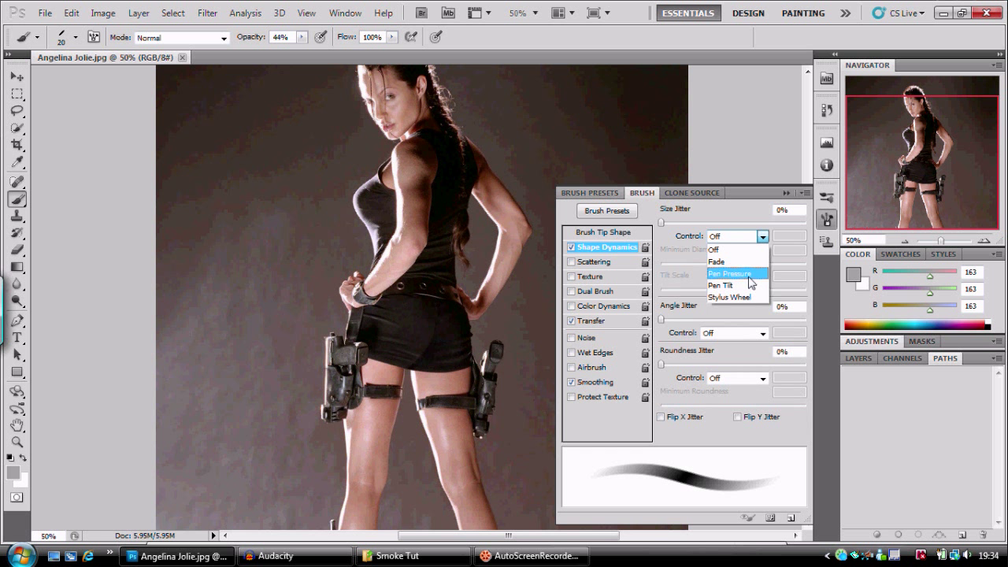
left_click(748, 276)
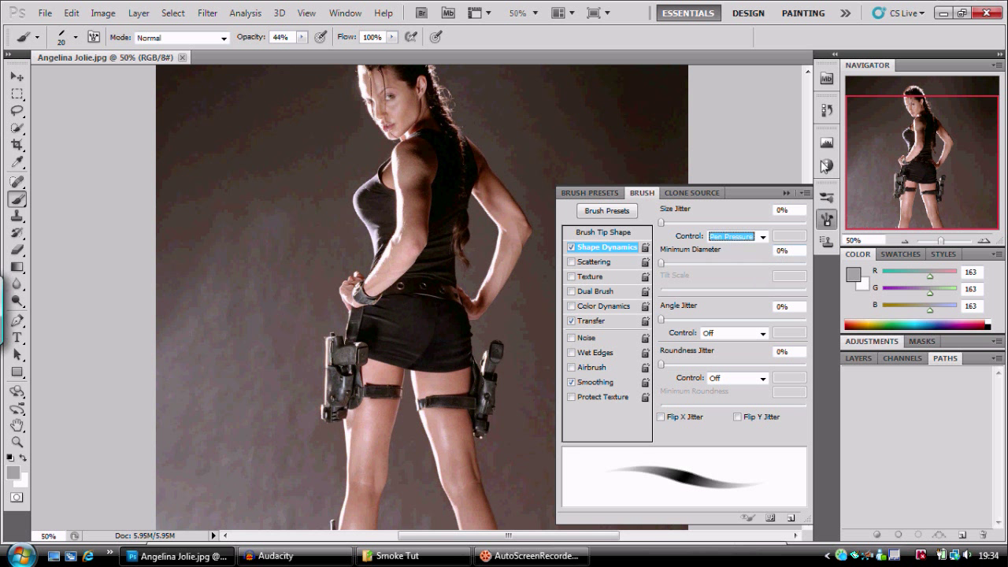
left_click(826, 220)
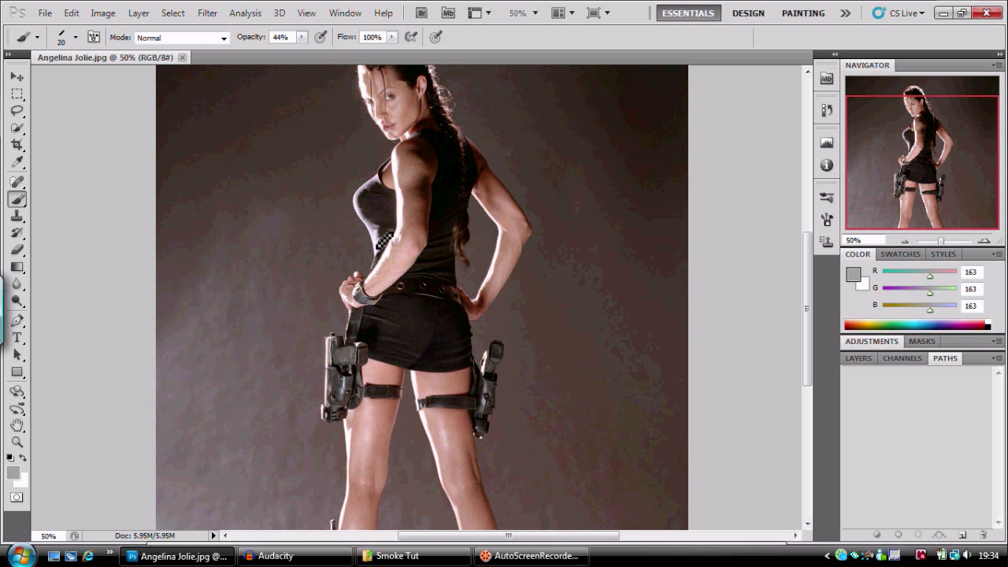
Replace the brushes with the Calligraphic Brushes set and choose the 45 px tip.
right_click(482, 289)
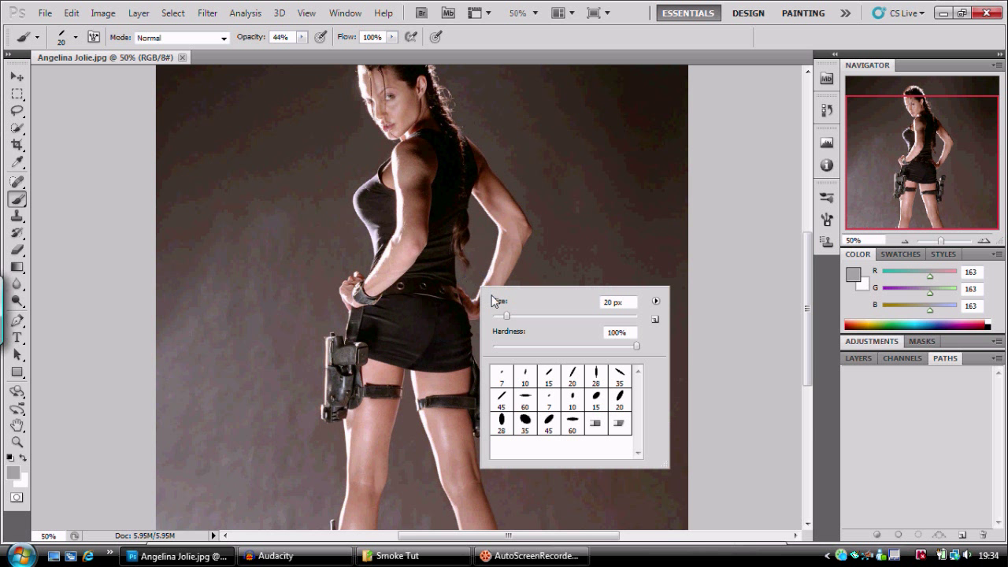
left_click(655, 302)
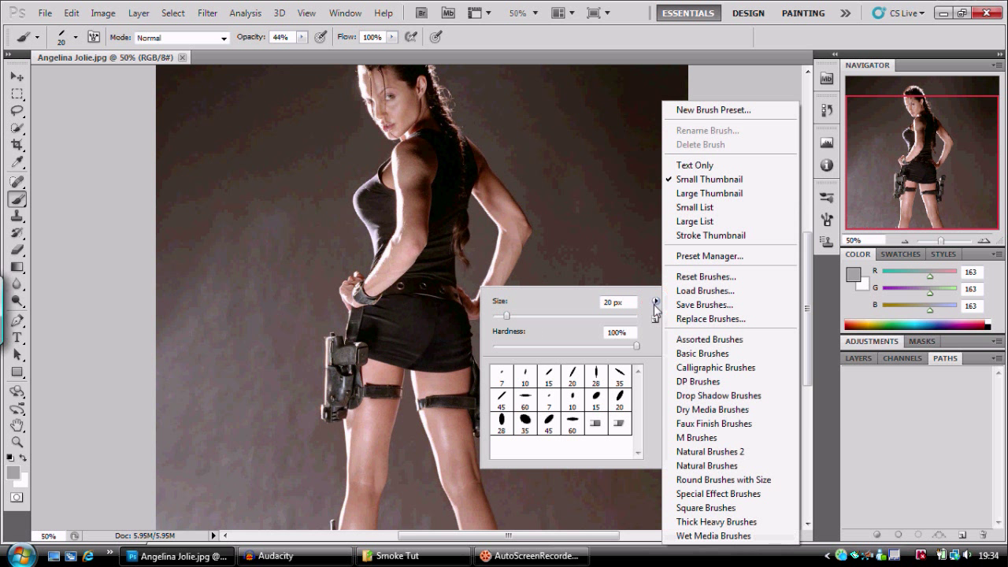
left_click(712, 367)
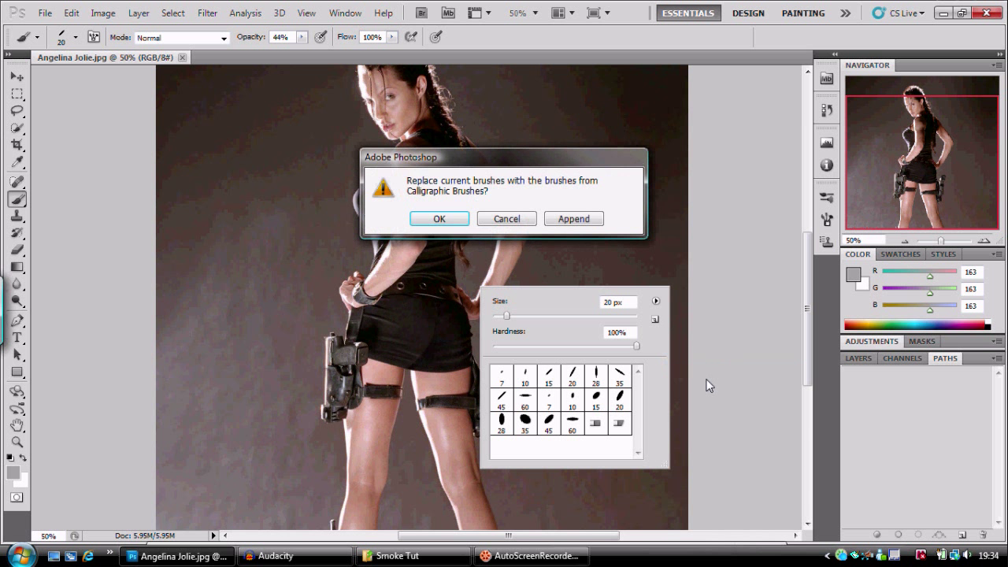
left_click(439, 220)
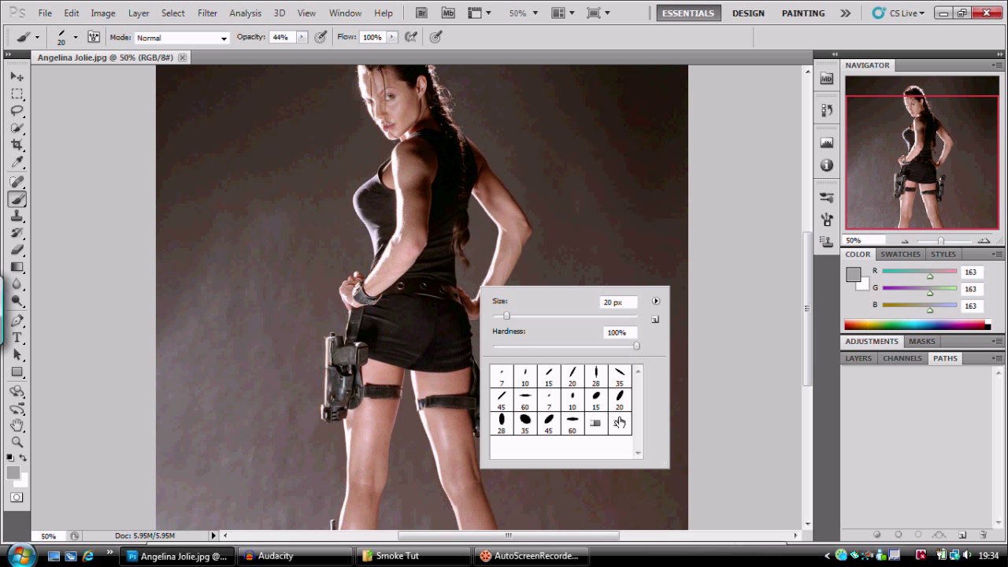
left_click(503, 405)
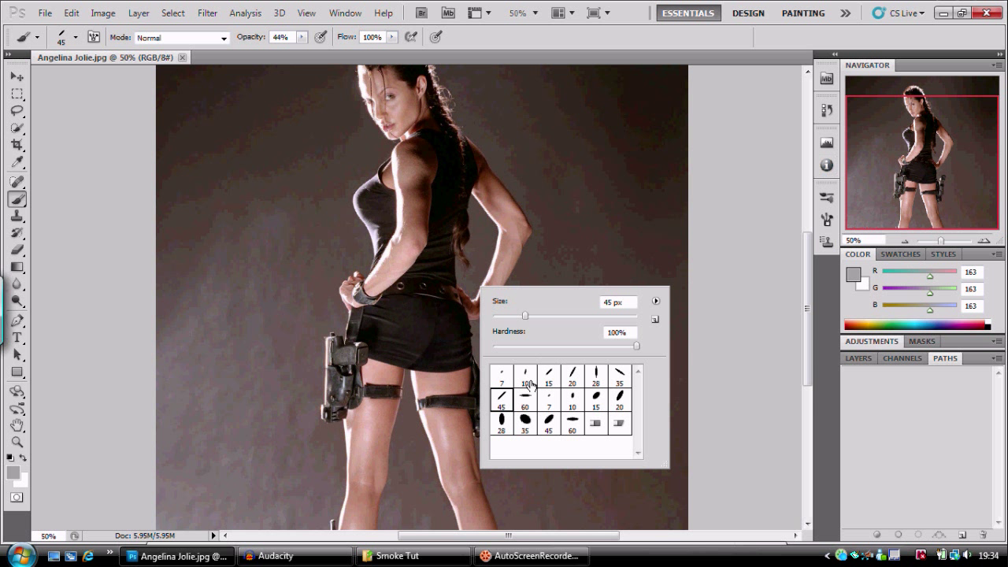
Enable Shape Dynamics, Color Dynamics and Transfer for the new calligraphic brush.
left_click(94, 37)
left_click(571, 248)
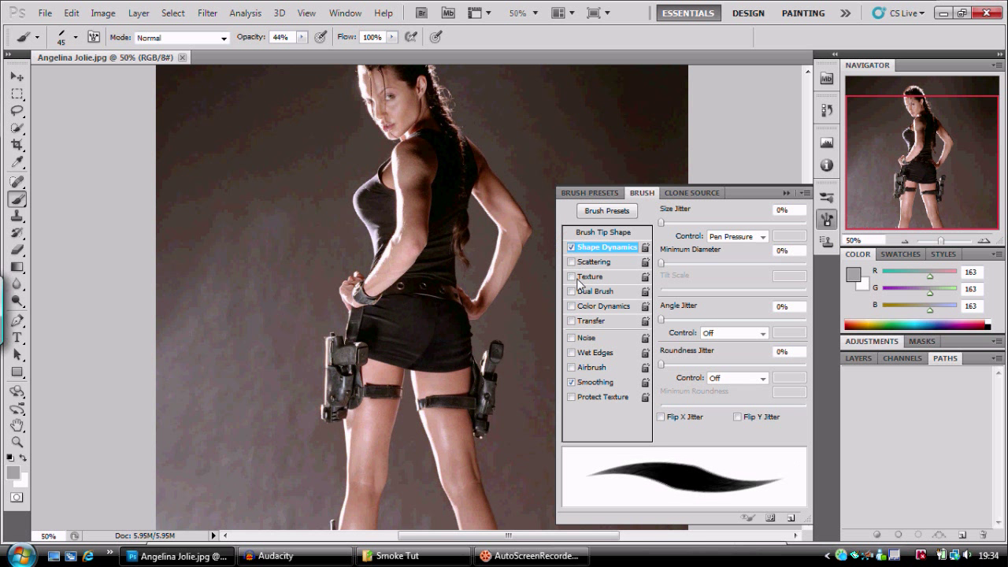
left_click(571, 306)
left_click(571, 321)
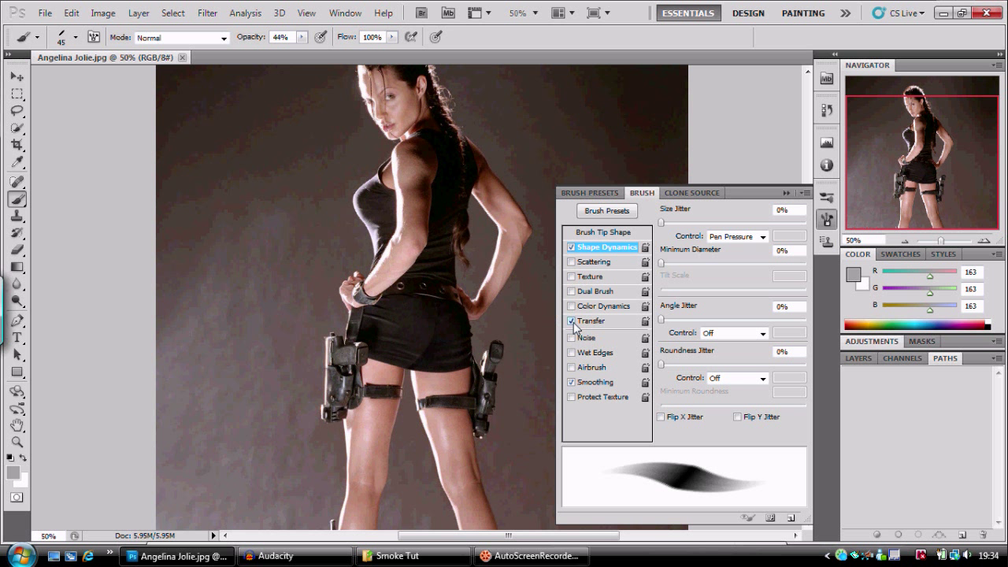
left_click(826, 223)
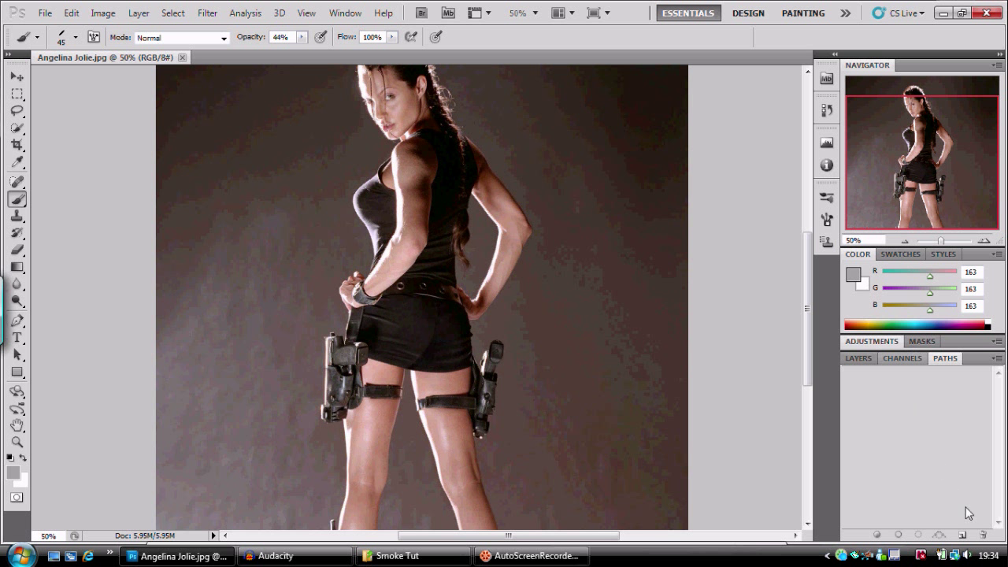
Add a new Layer 1 above Background and dab grey paint right of the woman.
left_click(859, 358)
left_click(962, 536)
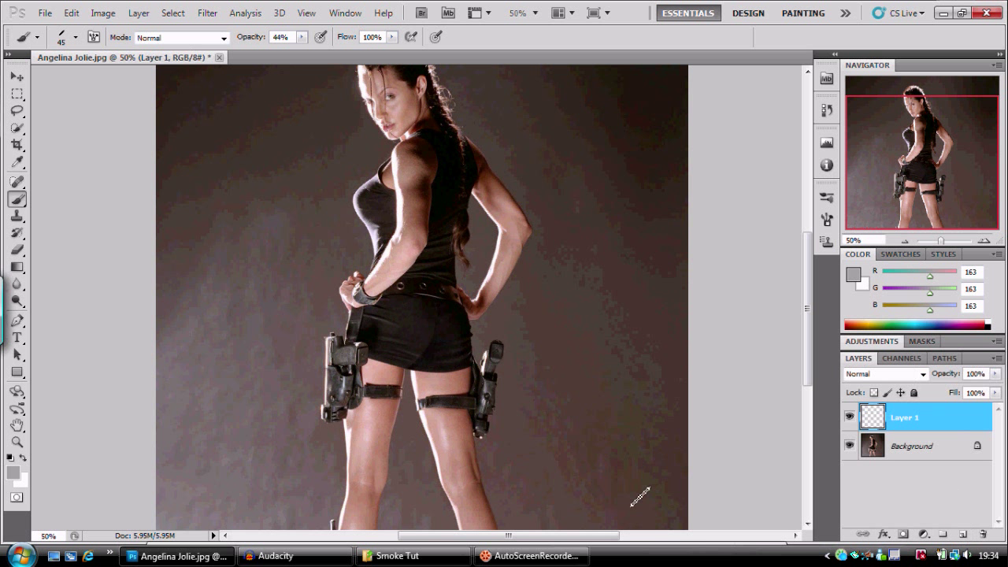
left_click(580, 211)
left_click(566, 199)
Paint curling smoke wisps beside the woman's arm down to her elbow.
left_click_drag(573, 194, 585, 233)
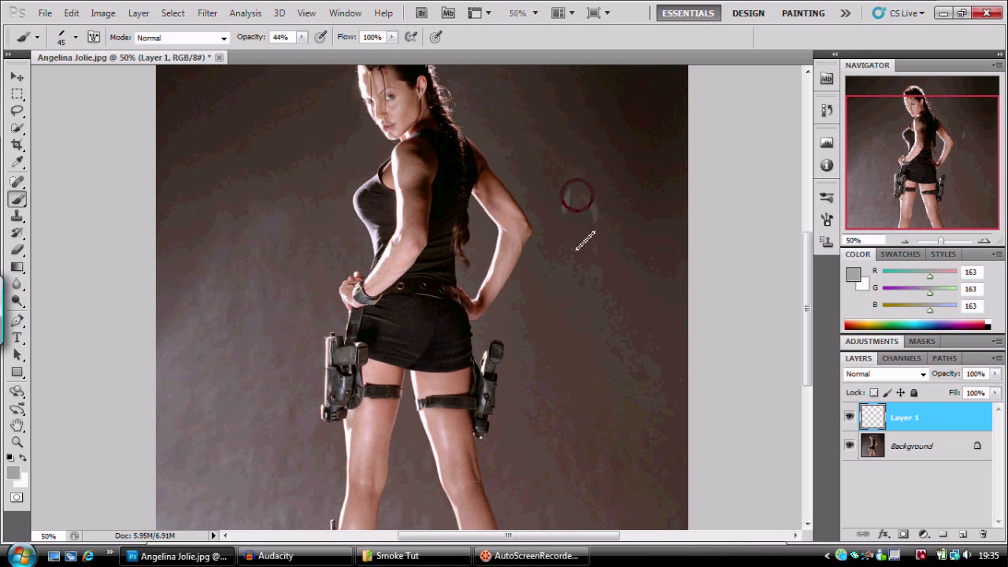
left_click_drag(571, 192, 582, 248)
left_click(599, 194)
mouse_move(596, 208)
left_mouse_down()
mouse_move(588, 265)
mouse_move(604, 223)
mouse_move(610, 247)
mouse_move(608, 226)
mouse_move(570, 240)
mouse_move(591, 265)
left_mouse_up()
left_click(600, 223)
left_click_drag(578, 223, 574, 281)
mouse_move(567, 232)
left_mouse_down()
mouse_move(579, 287)
mouse_move(596, 265)
left_mouse_up()
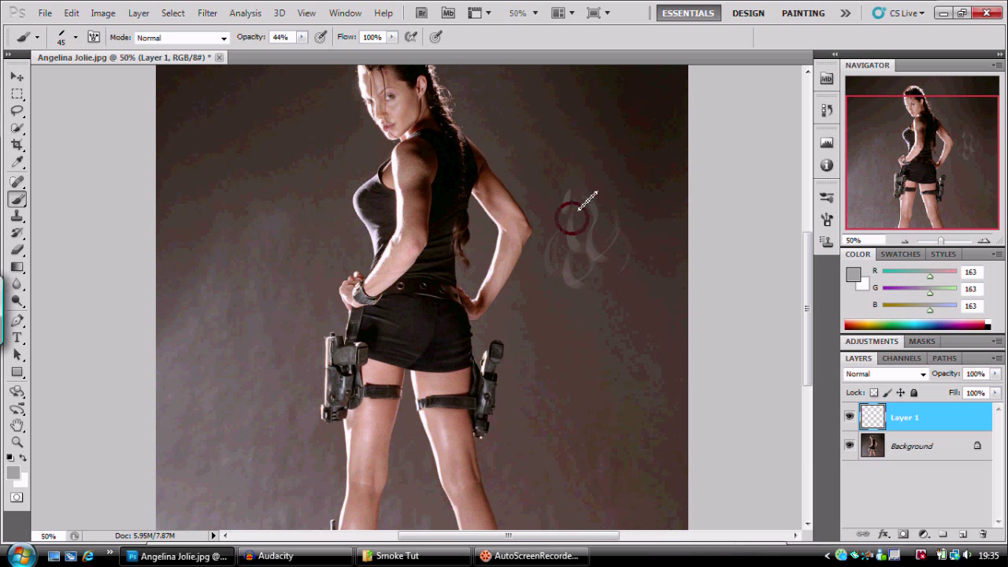
mouse_move(576, 216)
left_mouse_down()
mouse_move(596, 232)
mouse_move(583, 250)
mouse_move(596, 299)
left_mouse_up()
Extend the smoke with strokes trailing down toward her hip and lower.
left_click_drag(608, 252, 604, 295)
mouse_move(560, 258)
left_mouse_down()
mouse_move(580, 334)
mouse_move(556, 354)
left_mouse_up()
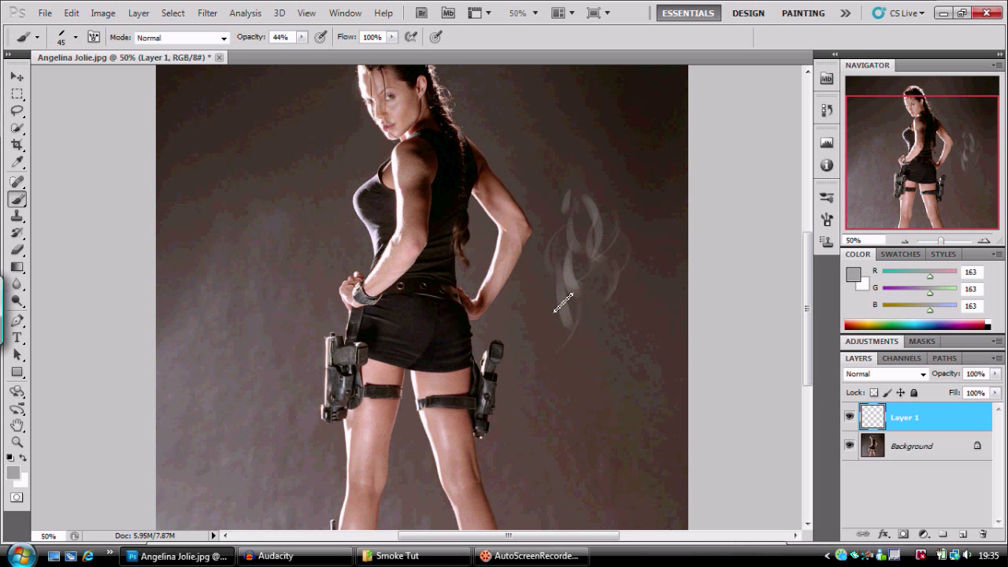
mouse_move(562, 288)
left_mouse_down()
mouse_move(589, 367)
mouse_move(569, 312)
mouse_move(581, 355)
left_mouse_up()
left_click_drag(596, 290, 616, 301)
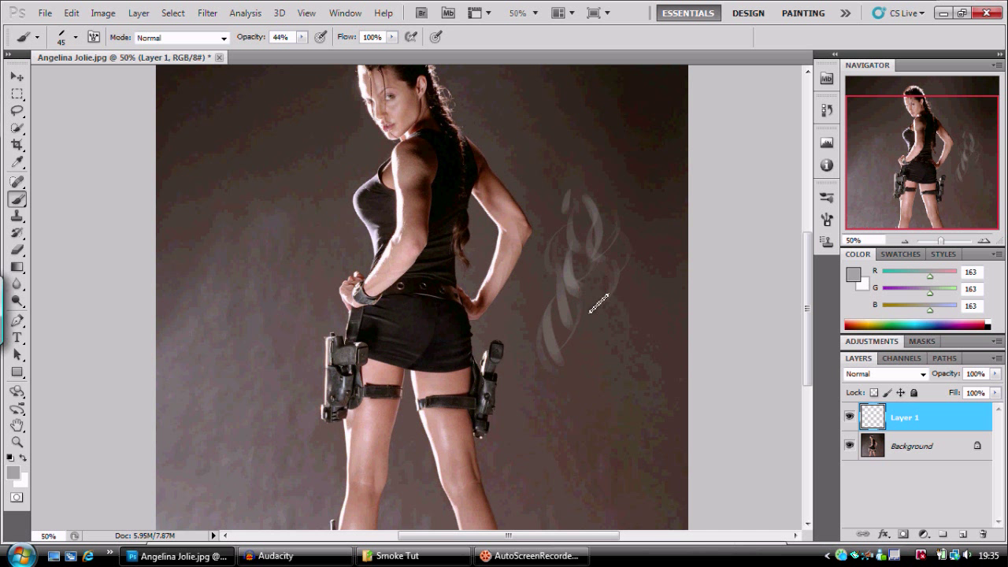
mouse_move(606, 315)
left_mouse_down()
mouse_move(584, 382)
mouse_move(638, 315)
mouse_move(630, 298)
mouse_move(667, 374)
mouse_move(631, 292)
mouse_move(636, 378)
left_mouse_up()
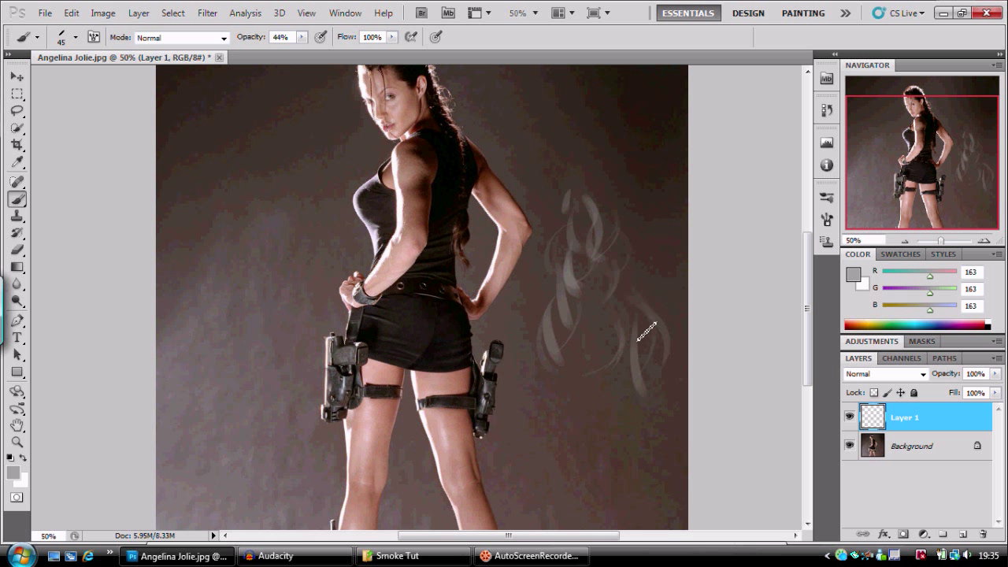
mouse_move(601, 347)
left_mouse_down()
mouse_move(594, 422)
mouse_move(611, 411)
mouse_move(587, 359)
mouse_move(546, 382)
mouse_move(587, 436)
mouse_move(588, 368)
mouse_move(606, 428)
mouse_move(604, 343)
mouse_move(643, 395)
mouse_move(622, 446)
mouse_move(576, 455)
mouse_move(596, 413)
mouse_move(575, 389)
mouse_move(588, 467)
mouse_move(640, 385)
mouse_move(653, 453)
mouse_move(625, 446)
mouse_move(653, 384)
mouse_move(597, 453)
mouse_move(635, 491)
mouse_move(652, 446)
mouse_move(563, 440)
mouse_move(572, 485)
mouse_move(593, 468)
mouse_move(583, 415)
mouse_move(555, 487)
mouse_move(540, 465)
mouse_move(594, 505)
left_mouse_up()
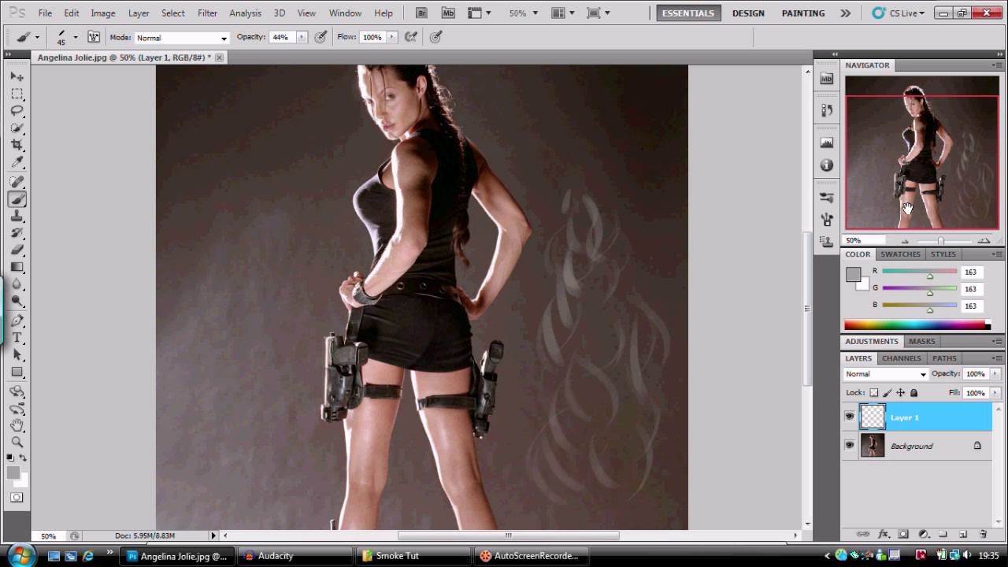
Zoom out to 33.3% and paint more faint wisps up and over the lower smoke on Layer 1.
left_click(904, 241)
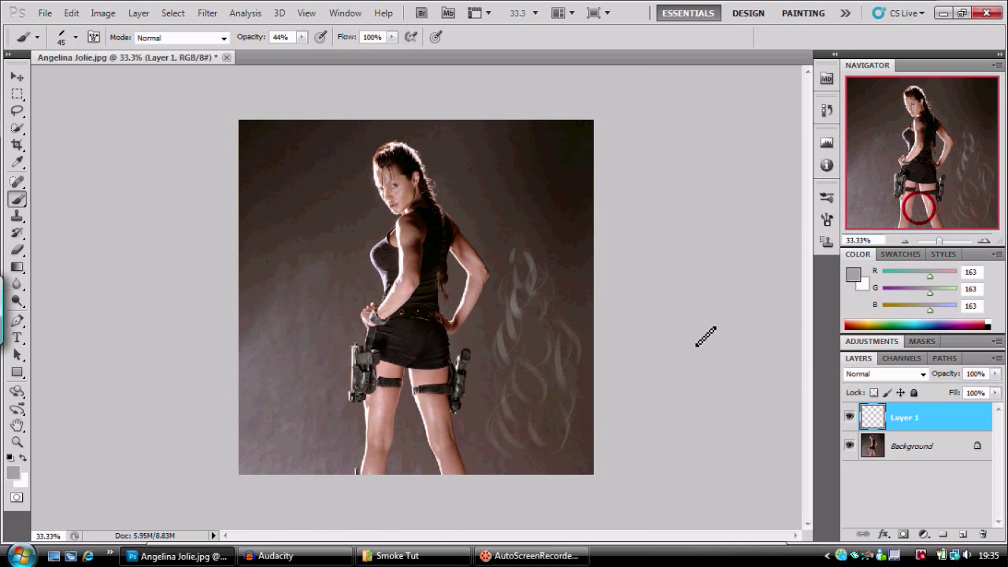
left_click_drag(509, 446, 534, 456)
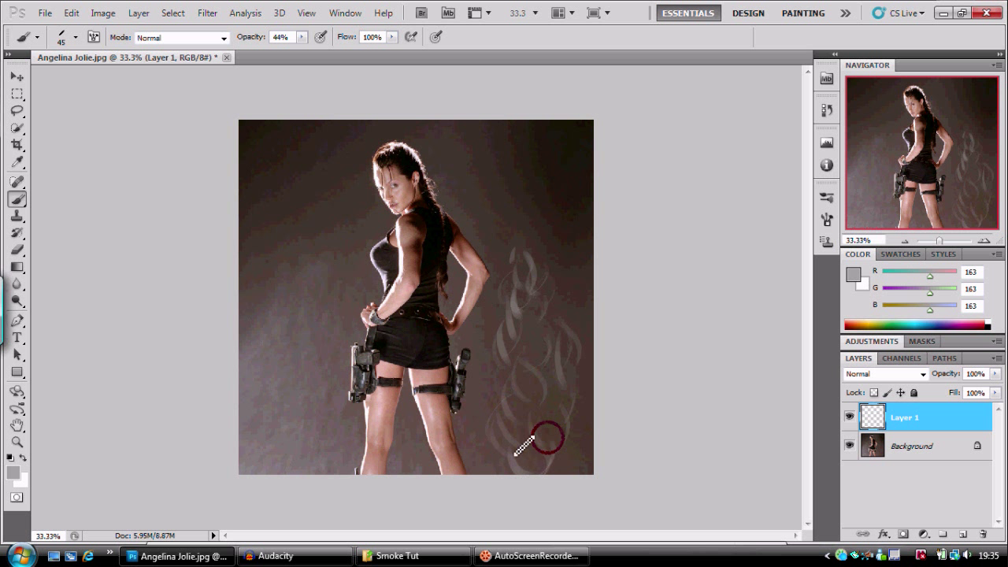
left_click_drag(563, 404, 540, 441)
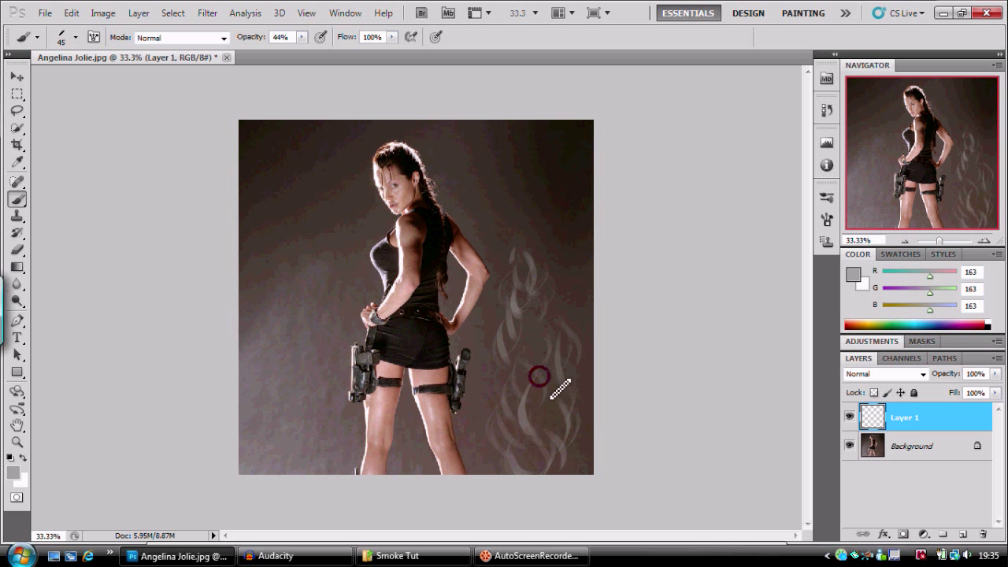
mouse_move(533, 365)
left_mouse_down()
mouse_move(558, 385)
mouse_move(520, 355)
mouse_move(528, 315)
left_mouse_up()
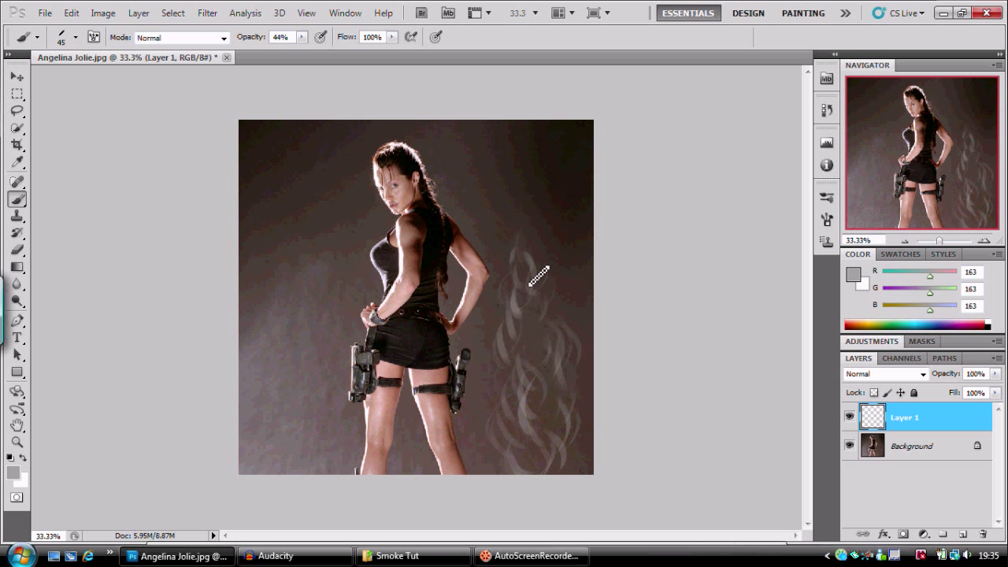
mouse_move(526, 249)
left_mouse_down()
mouse_move(506, 291)
mouse_move(512, 244)
mouse_move(535, 375)
left_mouse_up()
mouse_move(530, 433)
left_mouse_down()
mouse_move(559, 465)
mouse_move(535, 450)
mouse_move(528, 476)
mouse_move(557, 480)
mouse_move(552, 449)
mouse_move(561, 482)
mouse_move(556, 455)
mouse_move(550, 488)
mouse_move(577, 447)
mouse_move(582, 465)
mouse_move(560, 480)
mouse_move(576, 460)
mouse_move(566, 463)
mouse_move(569, 452)
mouse_move(554, 483)
mouse_move(519, 444)
mouse_move(518, 490)
mouse_move(511, 445)
mouse_move(515, 469)
mouse_move(501, 455)
mouse_move(523, 427)
mouse_move(509, 472)
mouse_move(524, 391)
mouse_move(509, 405)
mouse_move(515, 450)
mouse_move(526, 389)
mouse_move(527, 459)
mouse_move(559, 408)
mouse_move(547, 469)
mouse_move(551, 338)
mouse_move(543, 390)
mouse_move(564, 371)
mouse_move(534, 337)
mouse_move(531, 315)
mouse_move(523, 393)
mouse_move(561, 374)
mouse_move(548, 418)
mouse_move(563, 360)
mouse_move(581, 410)
mouse_move(518, 372)
mouse_move(528, 430)
mouse_move(515, 370)
mouse_move(502, 426)
mouse_move(533, 437)
left_mouse_up()
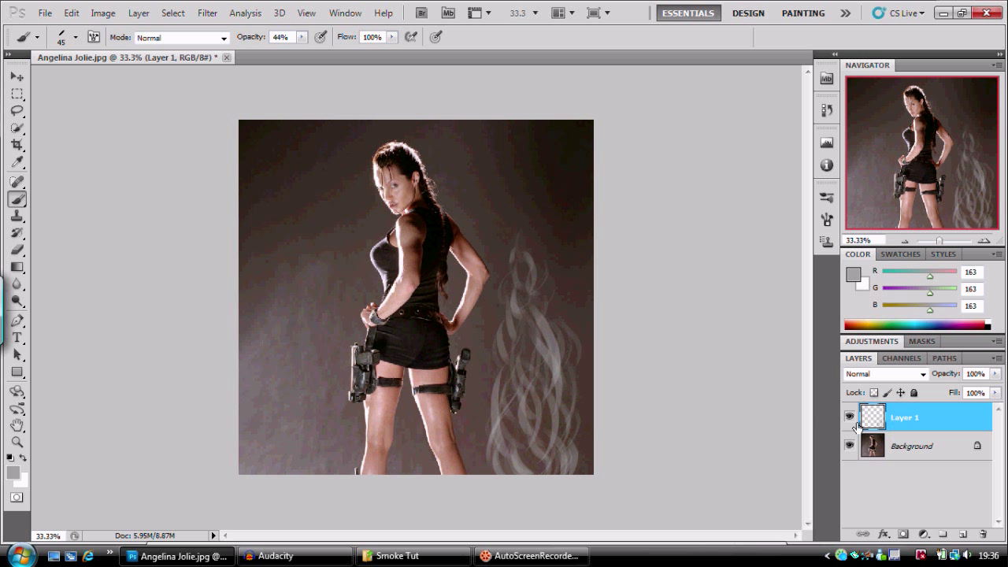
Move the smoke left beside the woman's hip and apply a randomized Wave distortion.
left_click(17, 78)
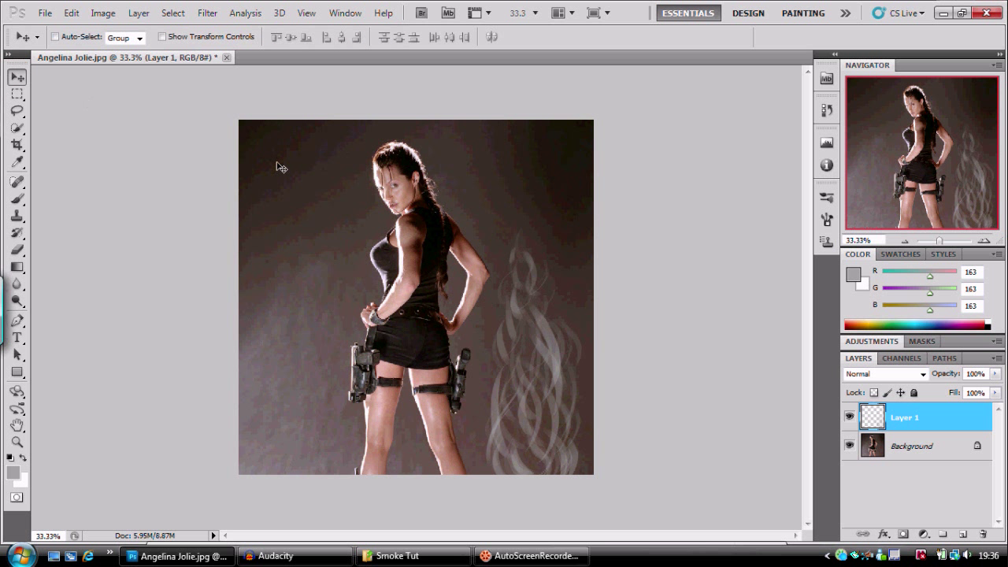
left_click_drag(475, 363, 498, 327)
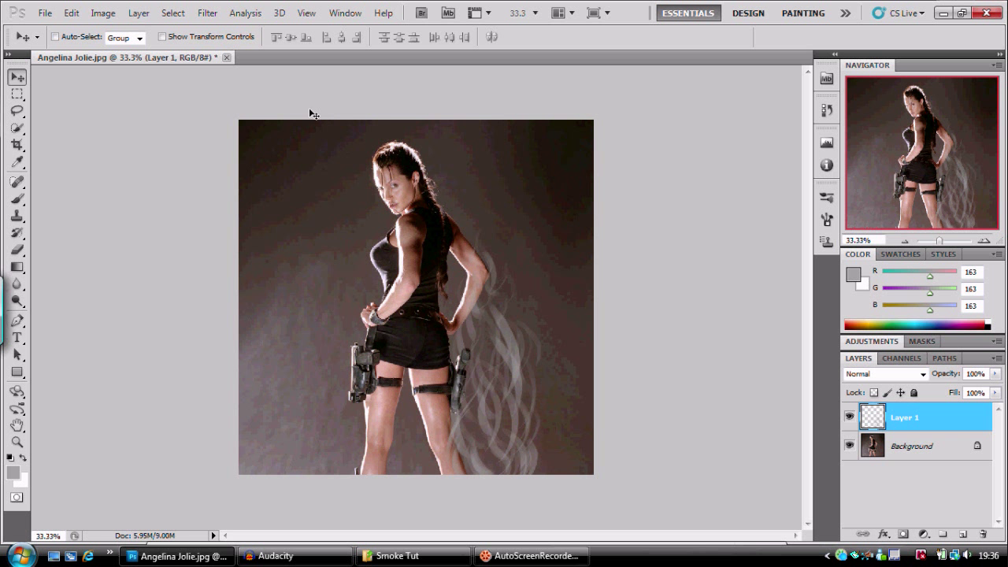
left_click(209, 14)
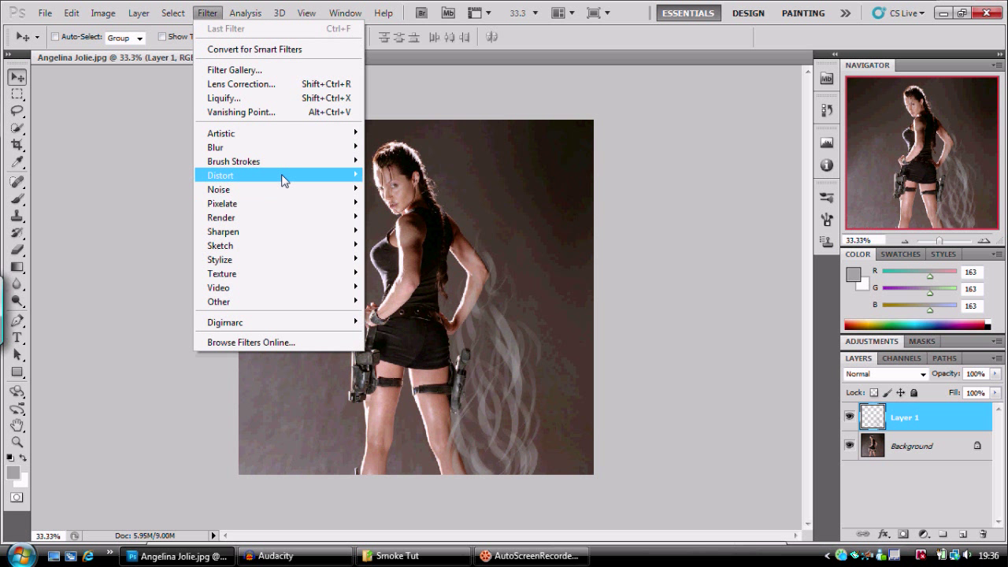
mouse_move(283, 181)
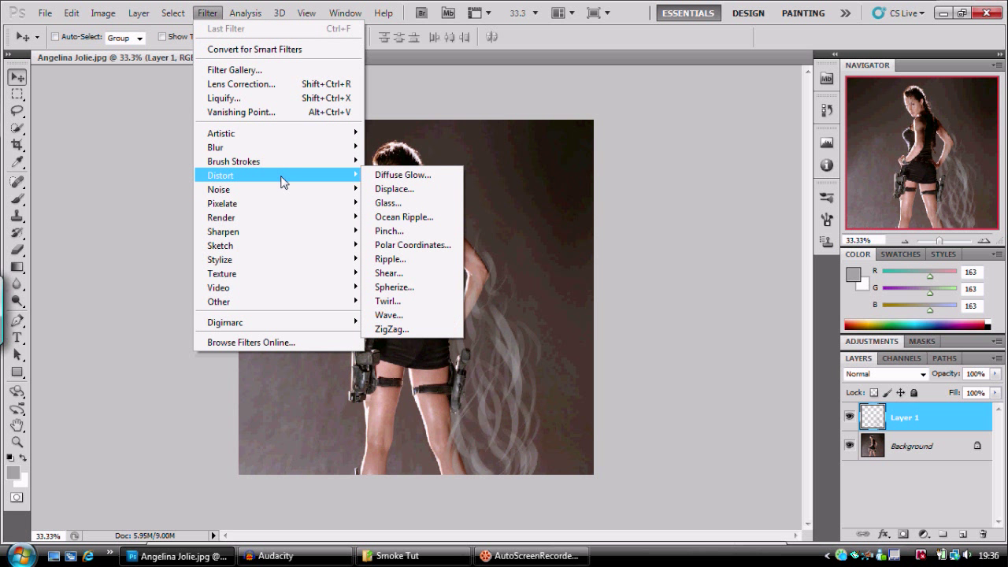
left_click(423, 318)
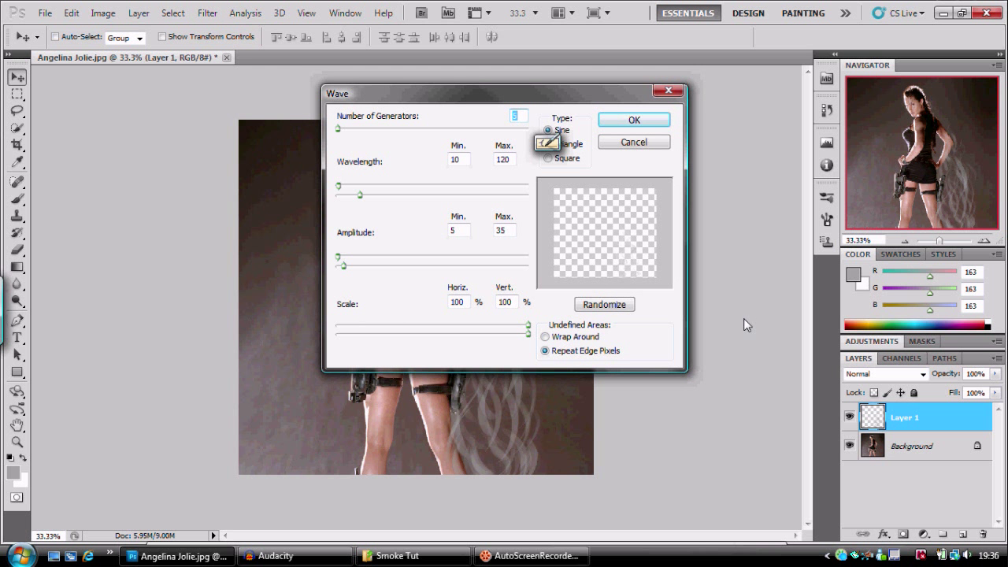
left_click(603, 308)
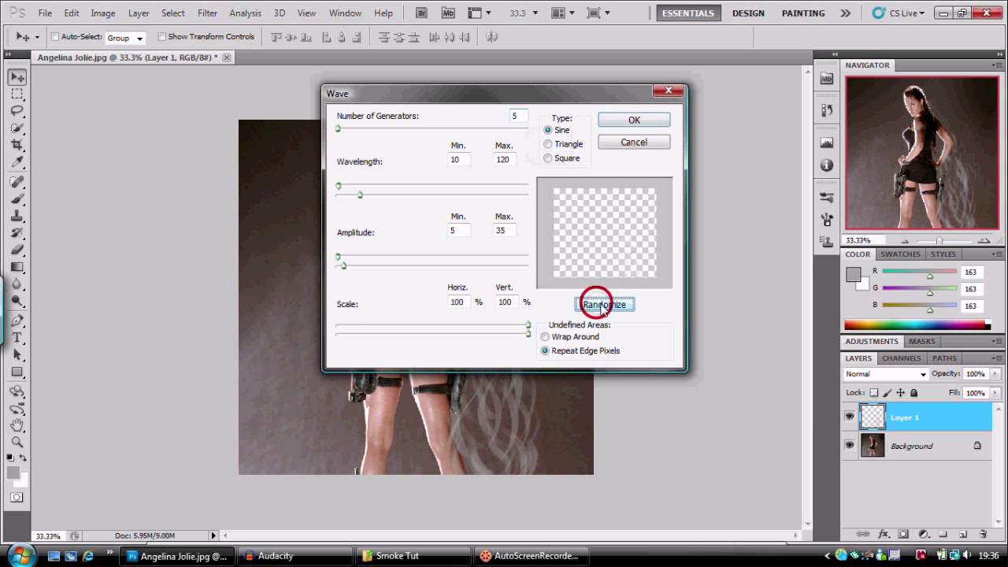
left_click(627, 124)
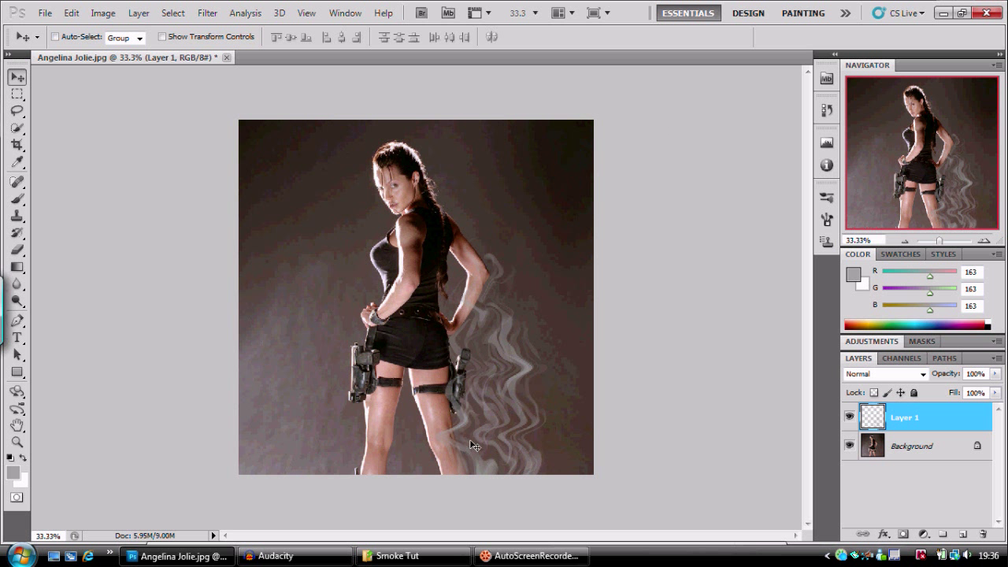
Fade the Wave filter to 47% opacity.
left_click(76, 16)
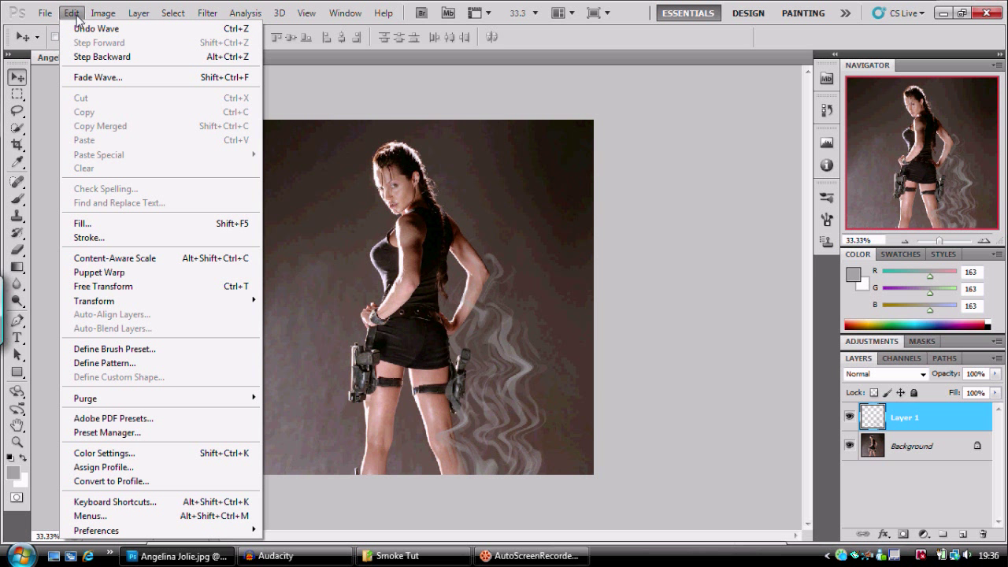
left_click(113, 78)
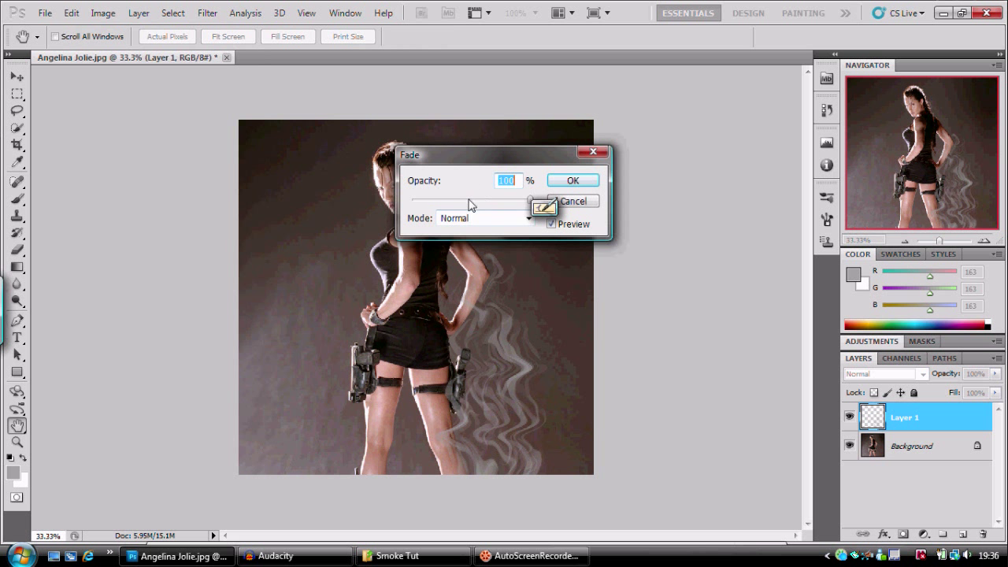
left_click(468, 200)
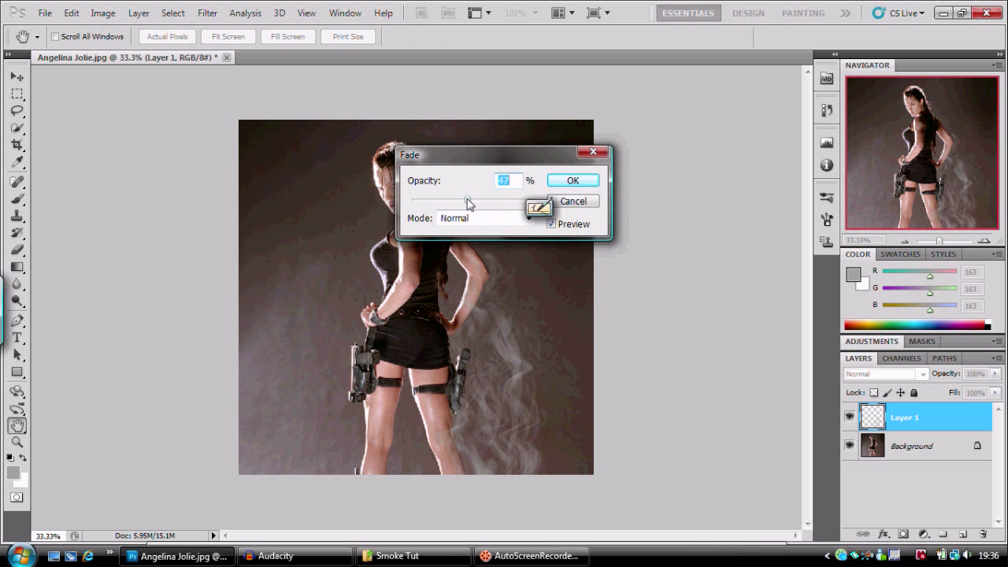
left_click(570, 184)
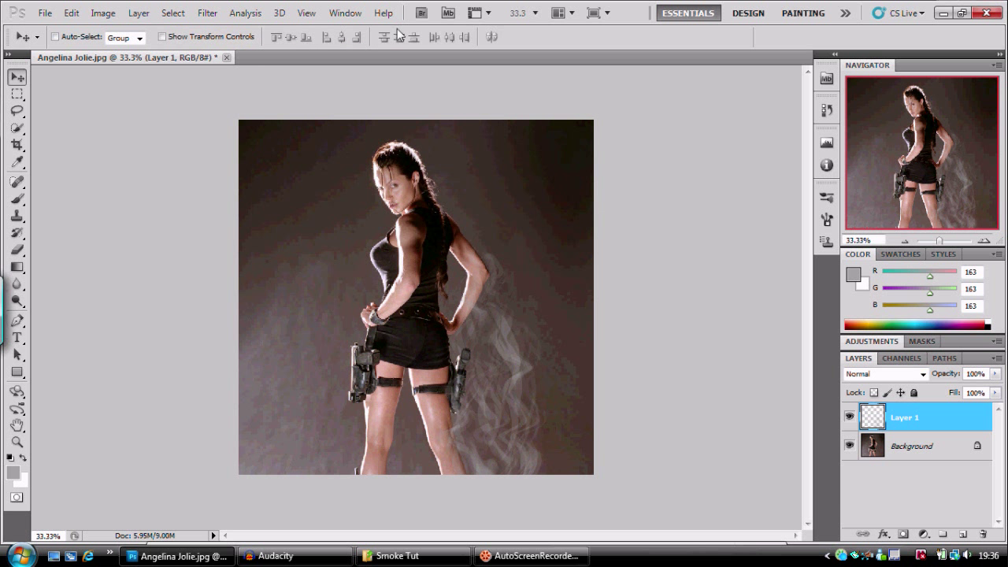
left_click(207, 12)
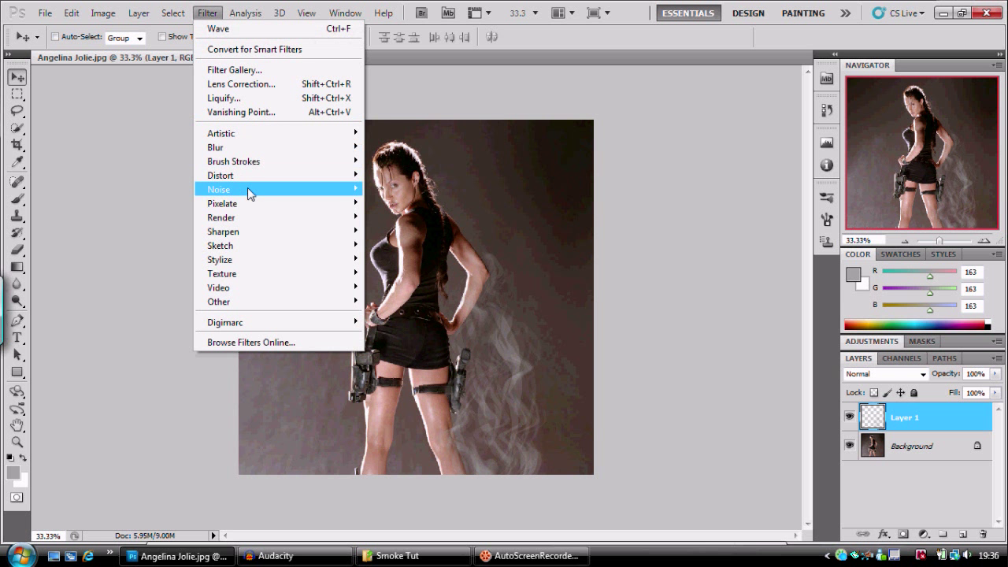
Apply another randomized Wave to Layer 1 and fade it to about 44%.
mouse_move(252, 183)
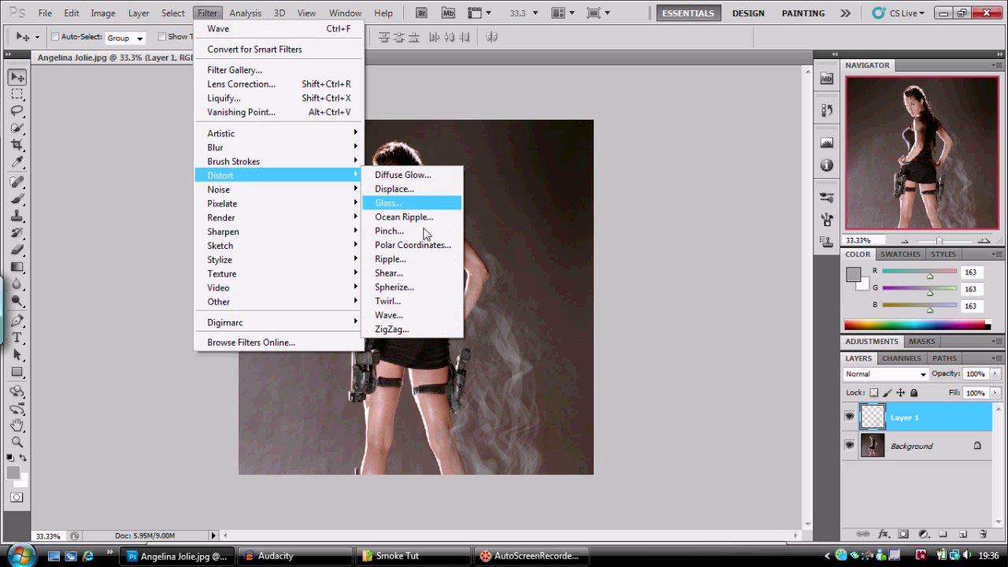
left_click(421, 315)
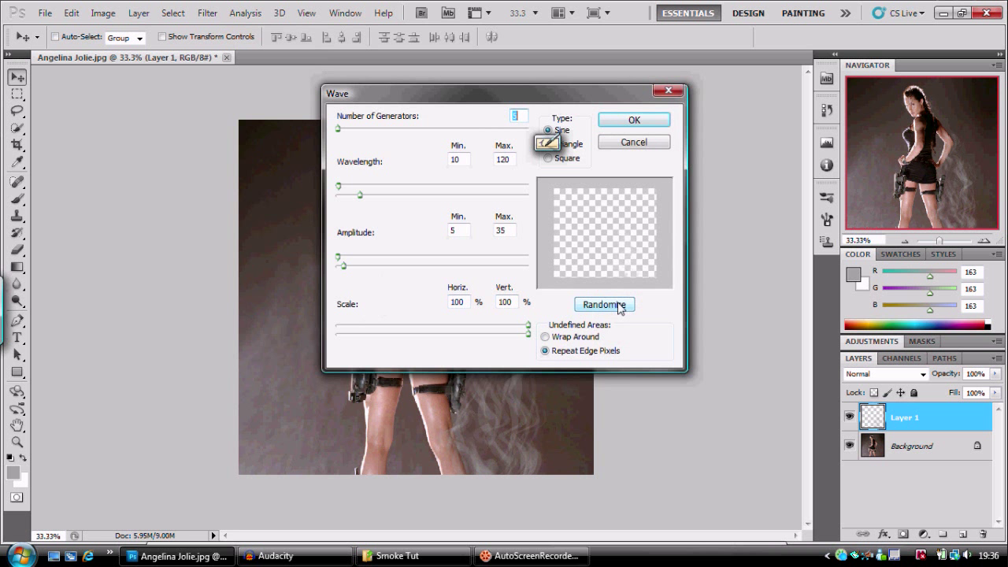
left_click(620, 306)
left_click(634, 121)
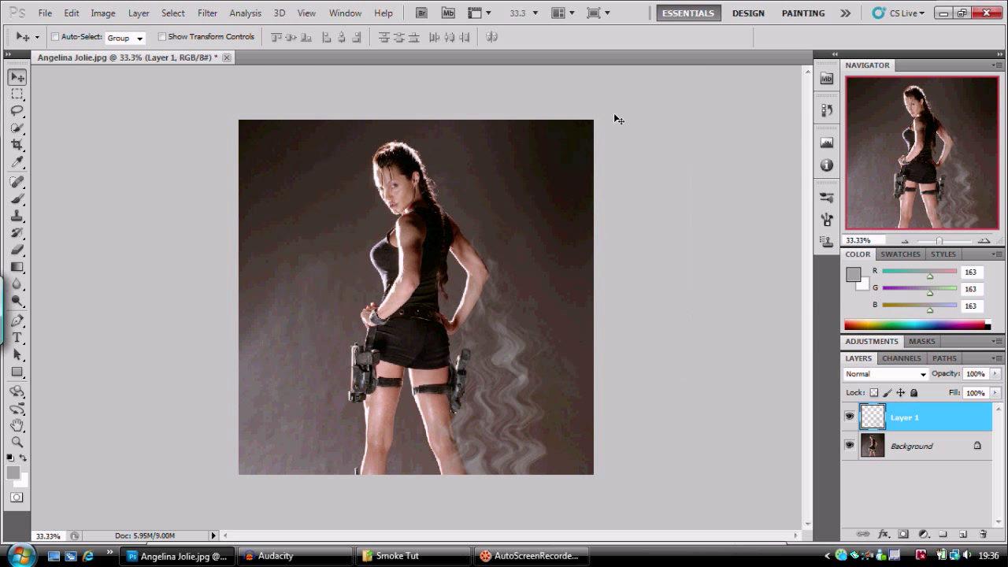
left_click(76, 14)
left_click(97, 76)
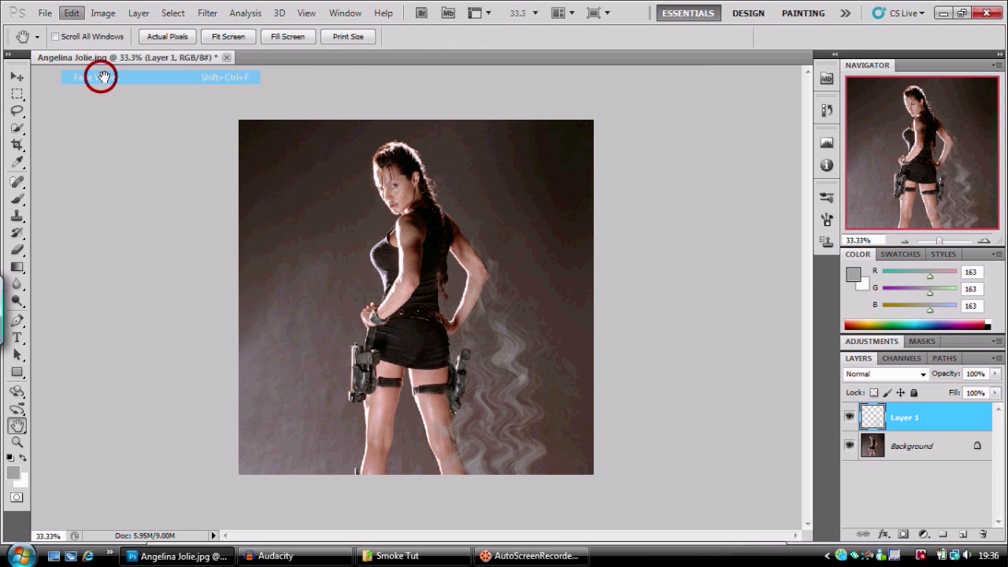
left_click(465, 202)
left_click(573, 181)
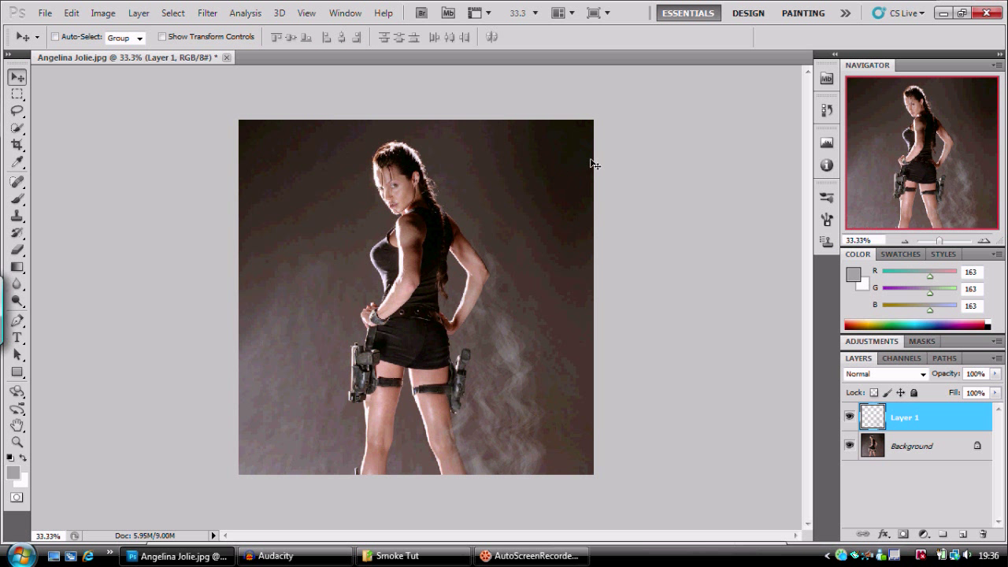
Apply a fresh randomized Wave and fade it to 48%.
left_click(207, 13)
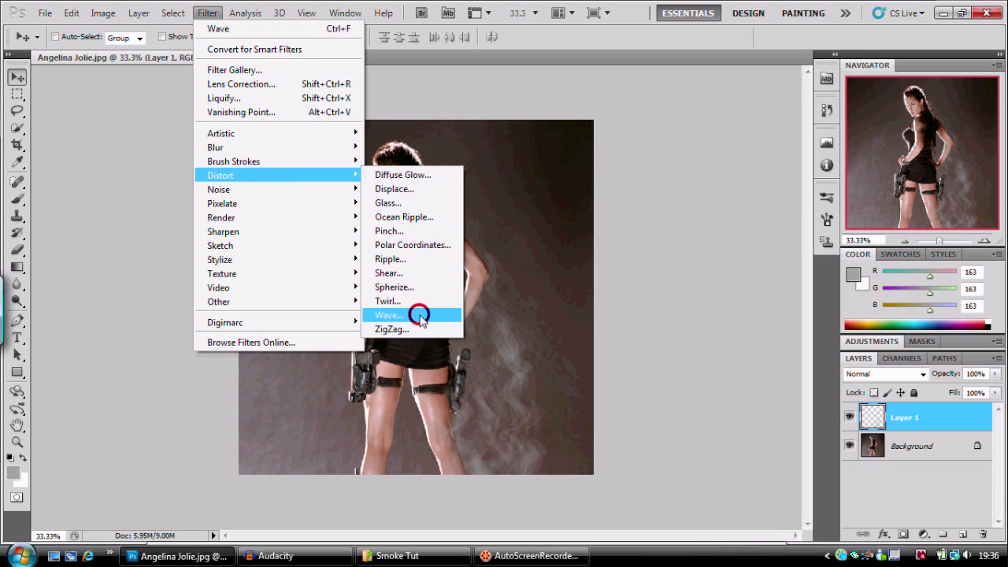
left_click(420, 315)
left_click(606, 305)
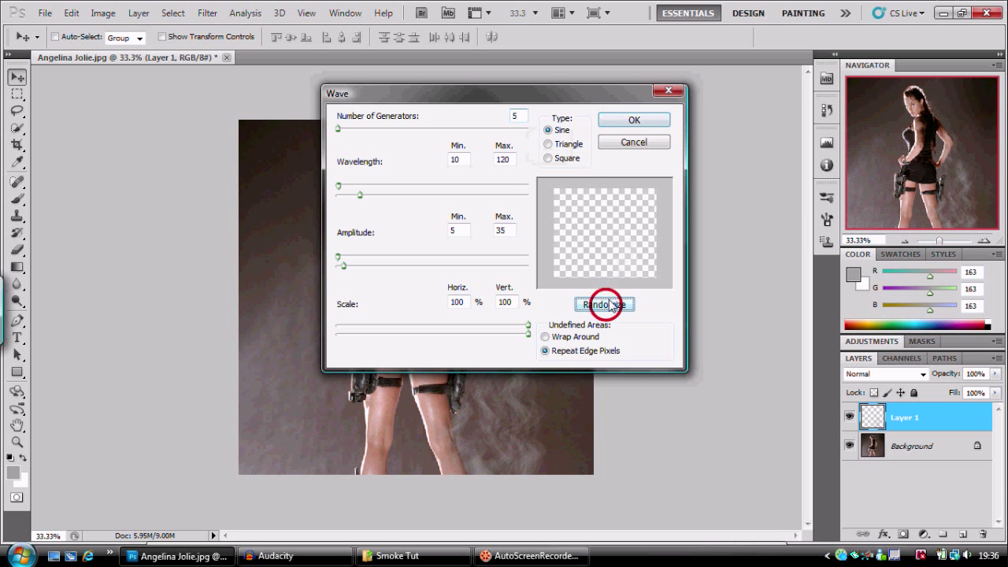
left_click(631, 119)
left_click(72, 13)
left_click(107, 78)
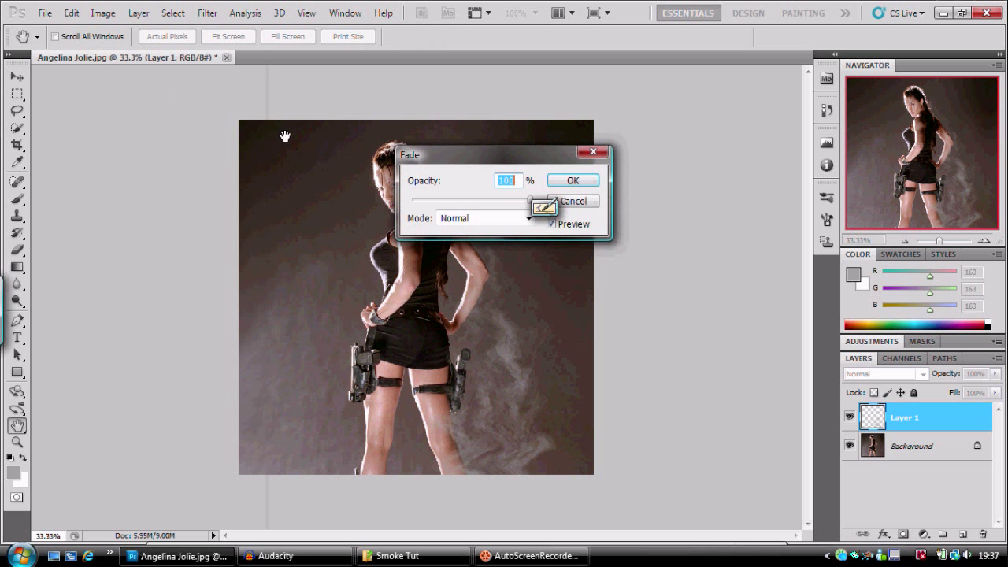
left_click(470, 203)
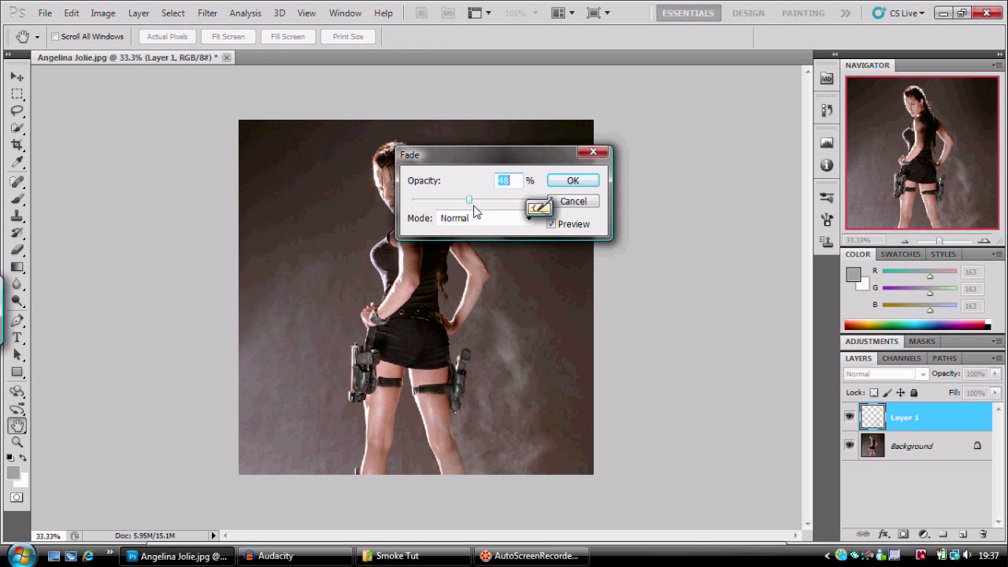
left_click(591, 183)
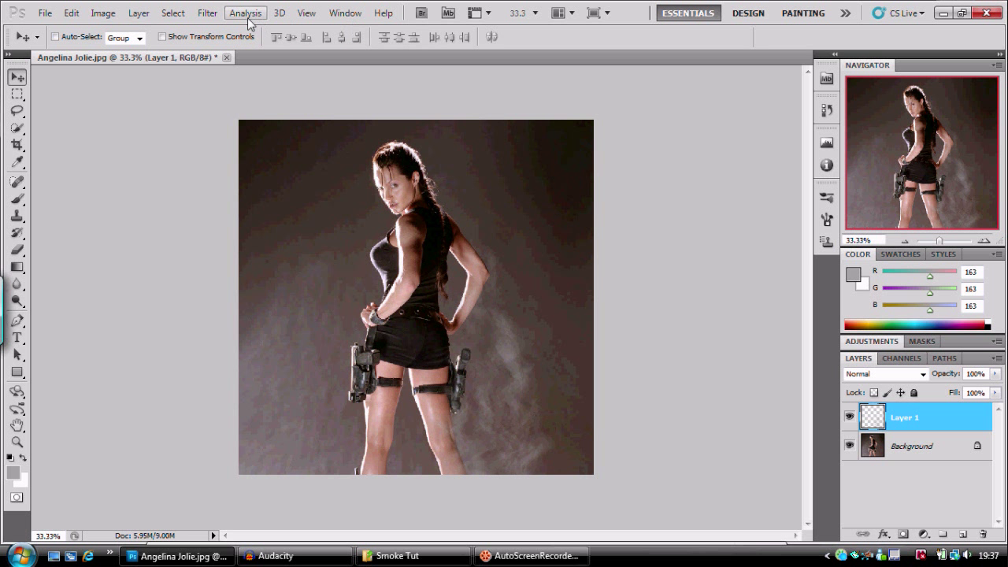
Apply a newly randomized Wave and fade it to 47%.
left_click(207, 12)
mouse_move(259, 171)
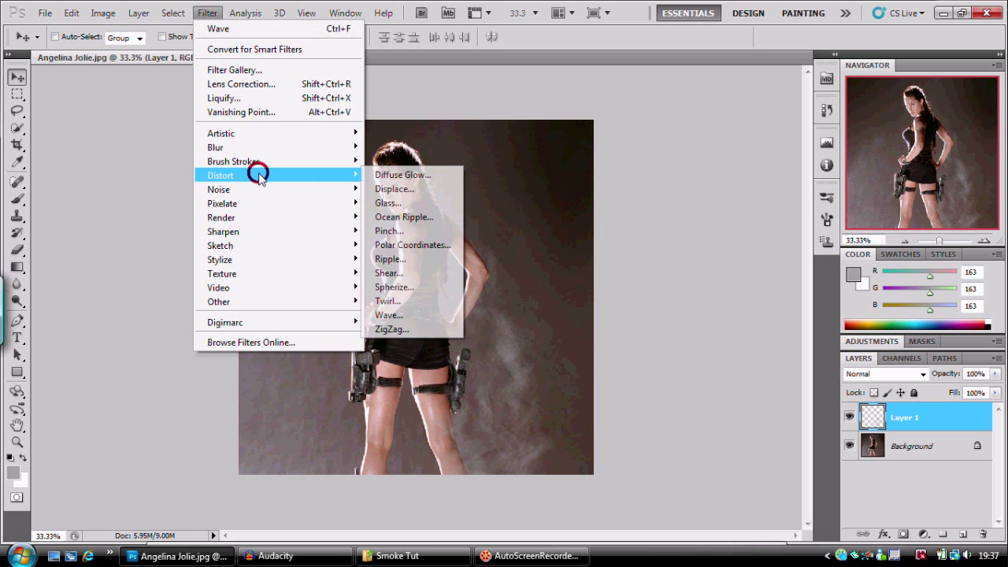
left_click(400, 314)
left_click(622, 307)
left_click(621, 303)
left_click(635, 120)
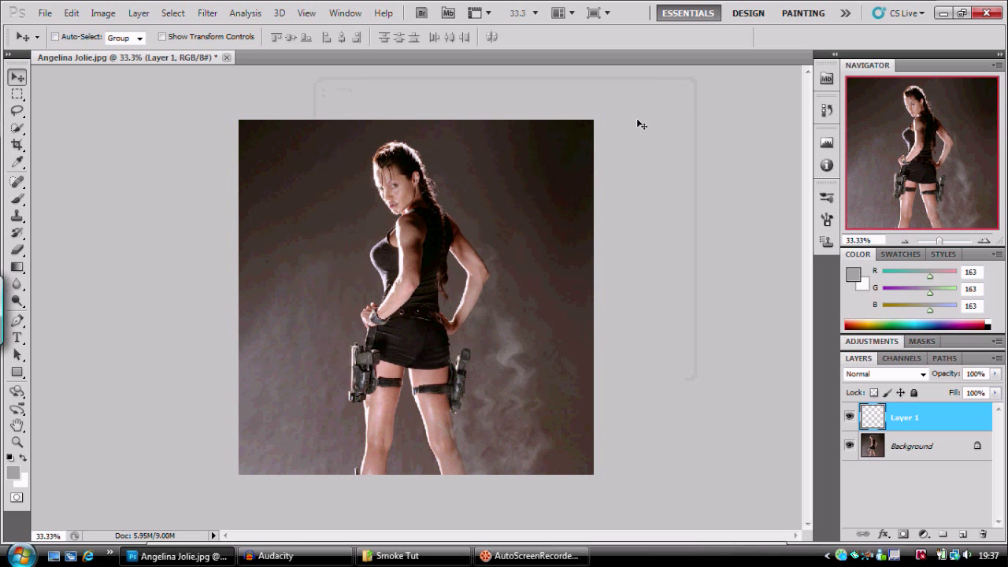
left_click(71, 14)
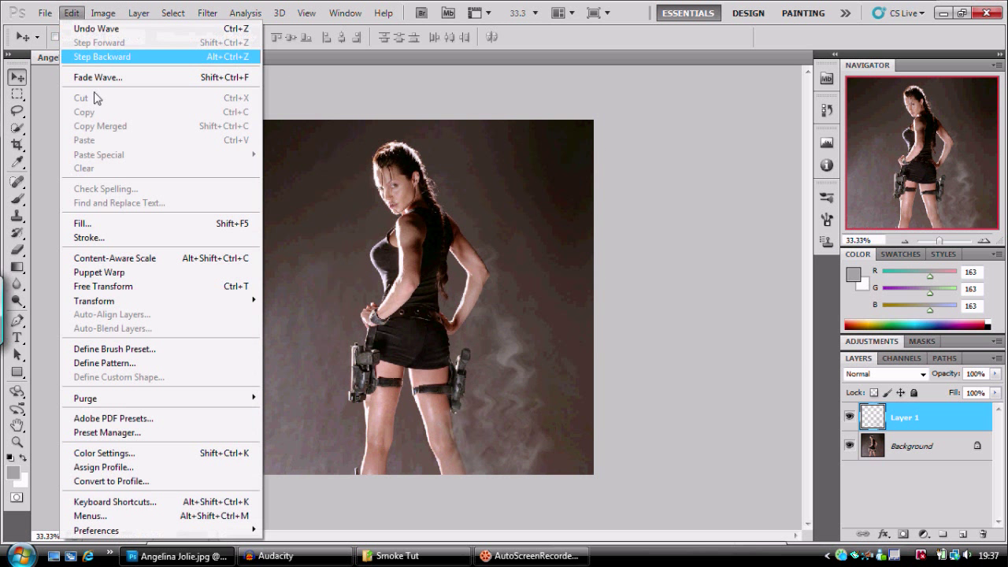
left_click(120, 73)
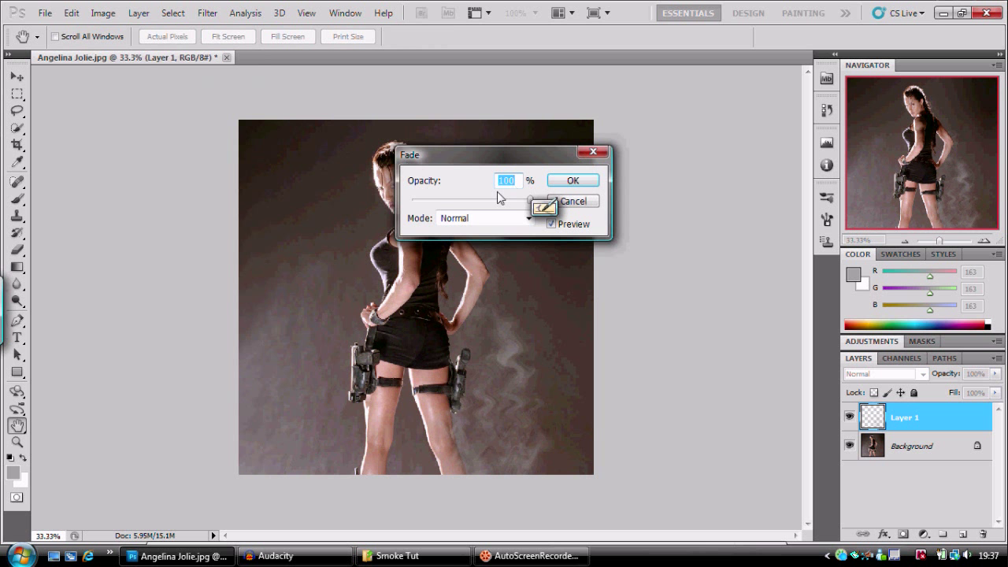
left_click(468, 200)
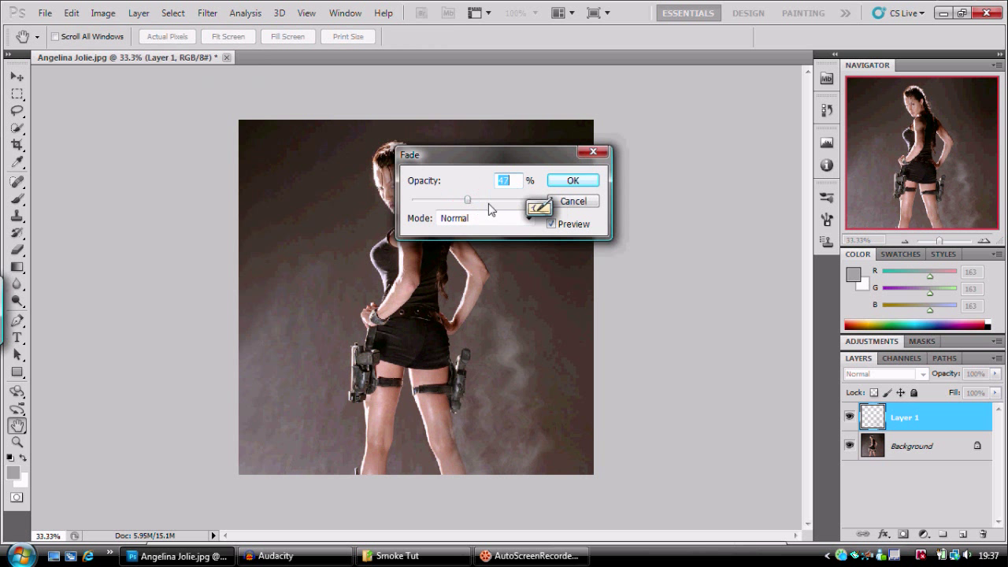
left_click(578, 184)
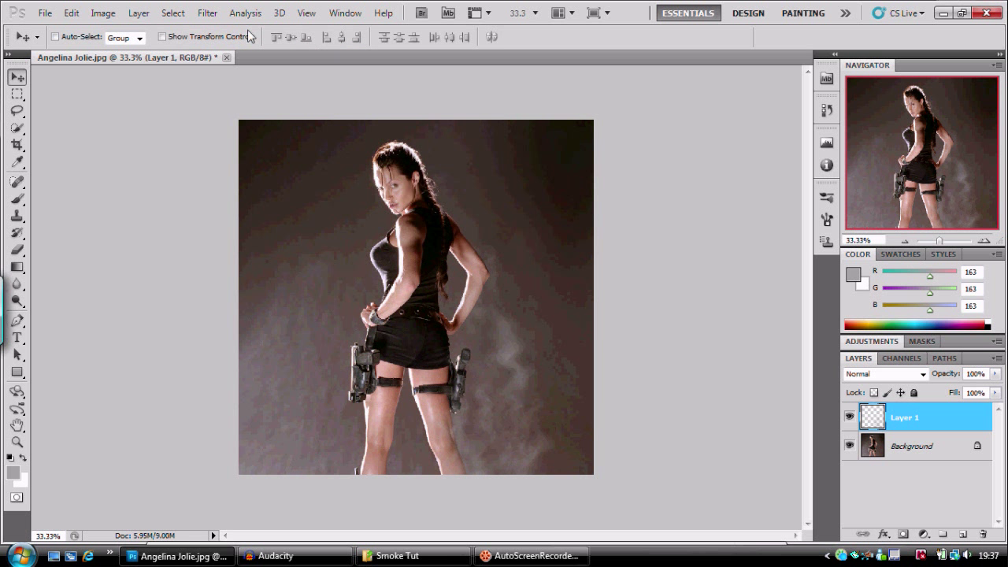
Apply one more randomized Wave distortion to Layer 1.
left_click(207, 13)
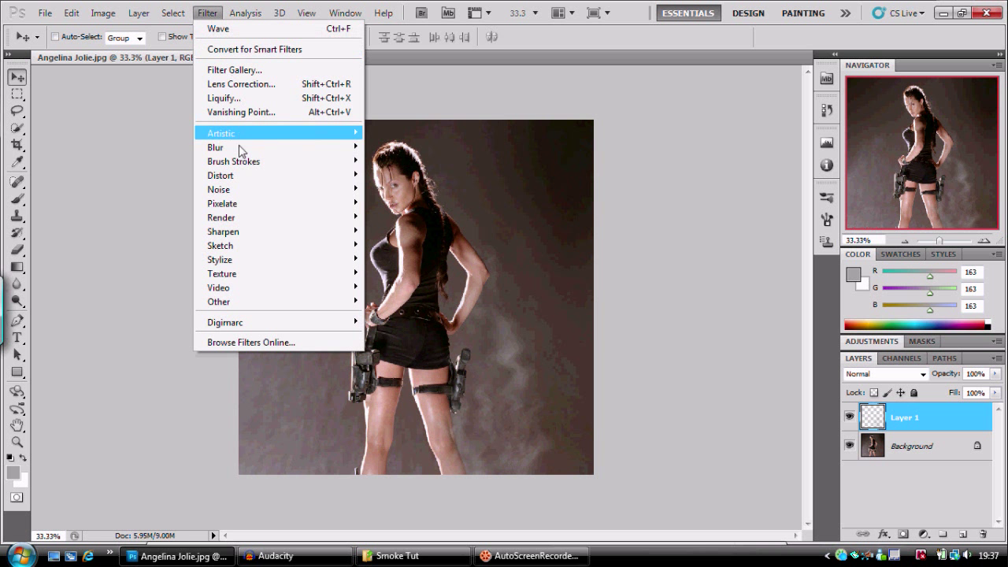
left_click(282, 175)
left_click(434, 313)
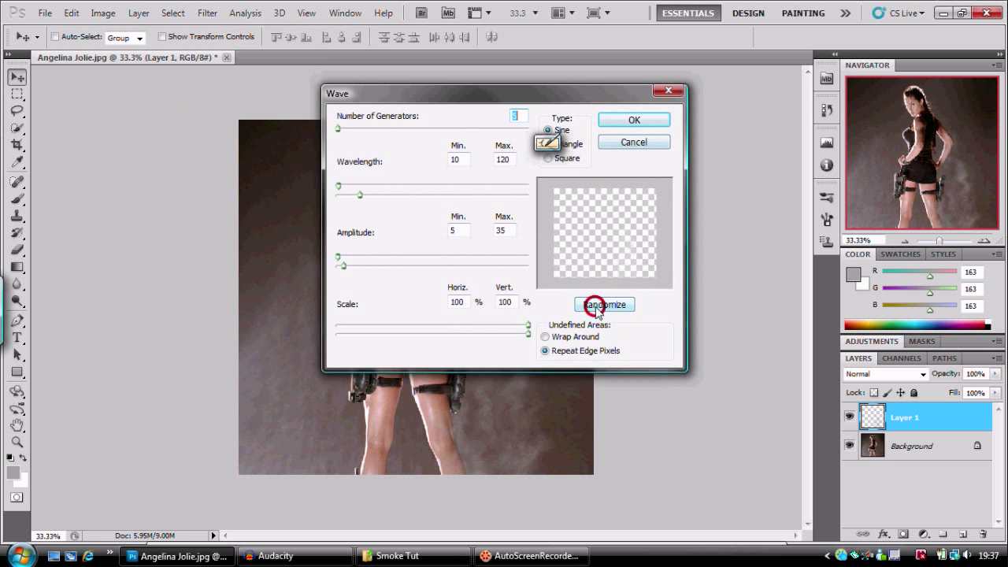
left_click(603, 304)
left_click(640, 121)
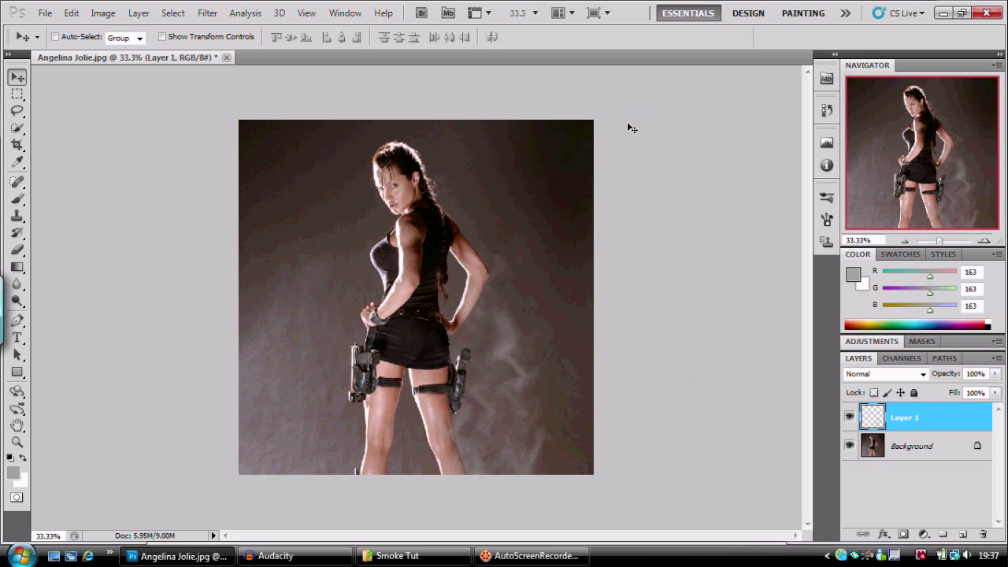
Fade the last Wave to 51% opacity in Screen blend mode.
left_click(73, 14)
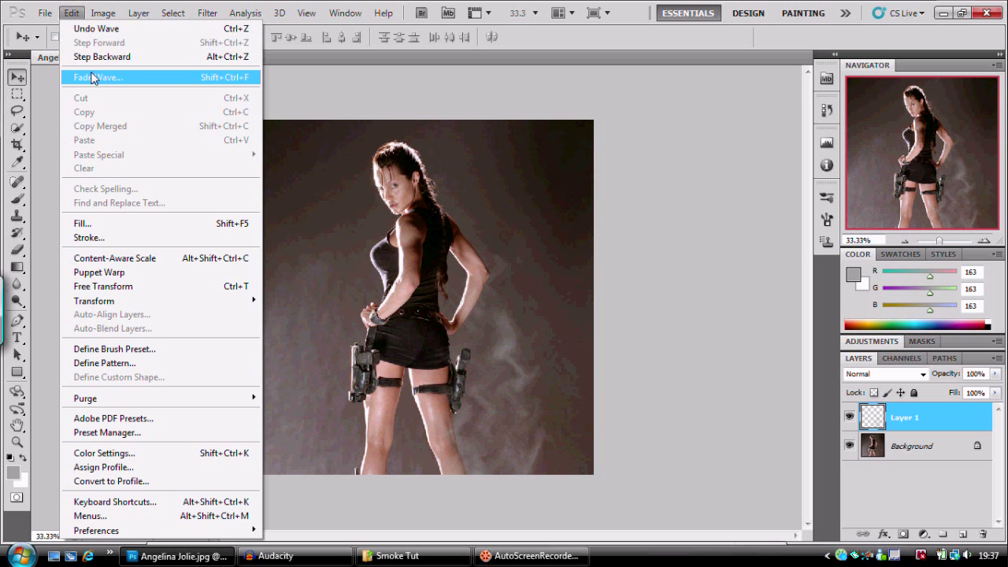
left_click(91, 74)
left_click(469, 200)
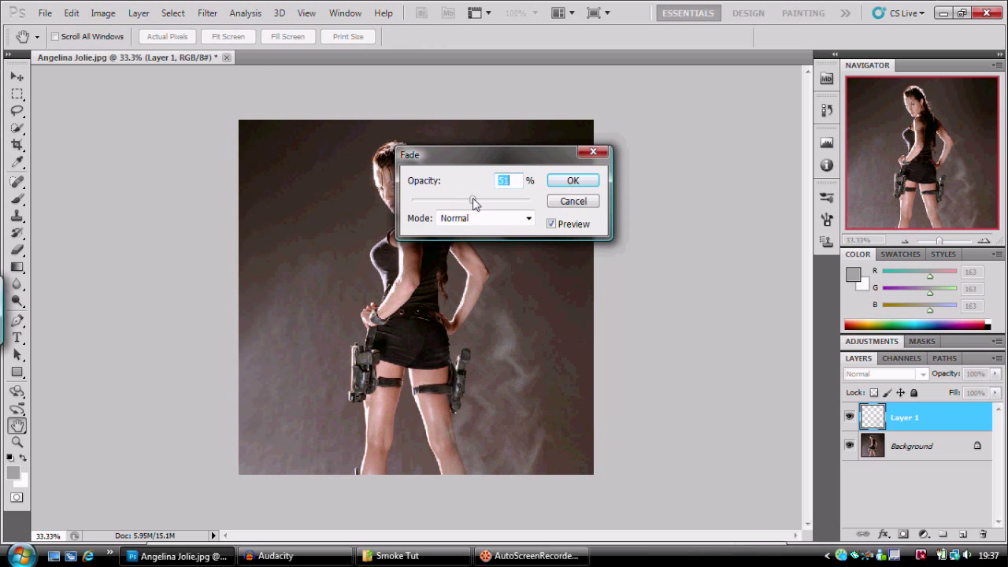
left_click(528, 220)
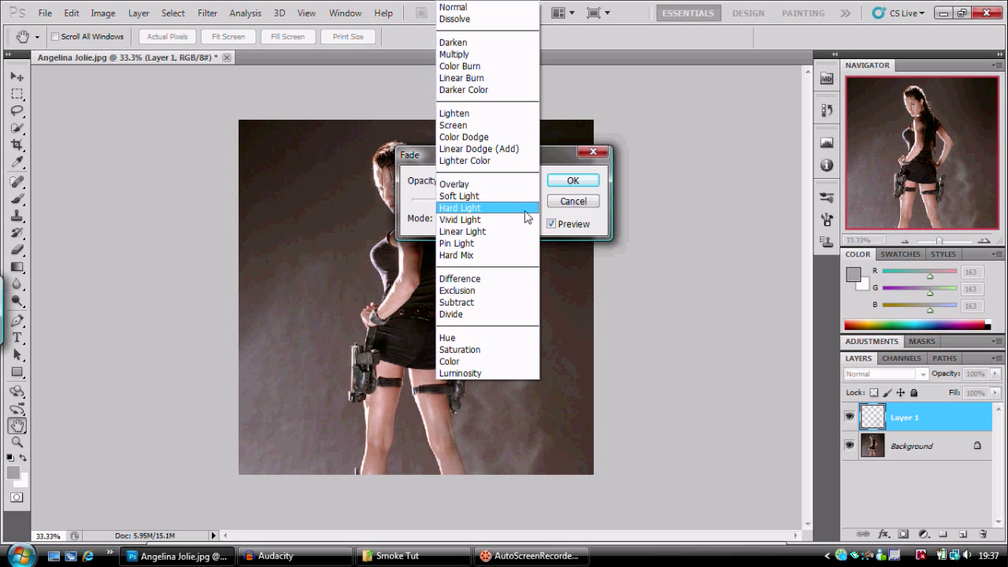
left_click(513, 126)
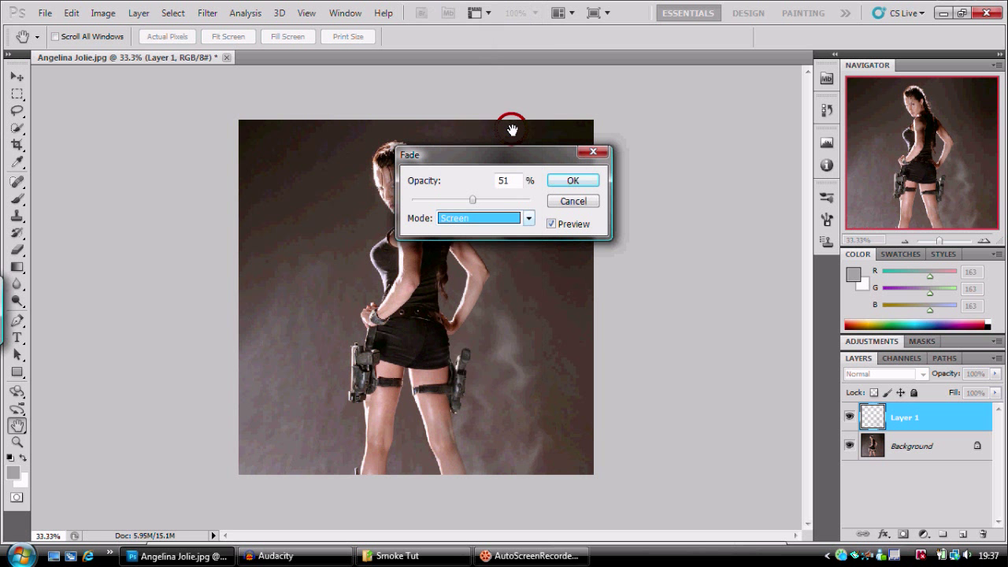
left_click(573, 182)
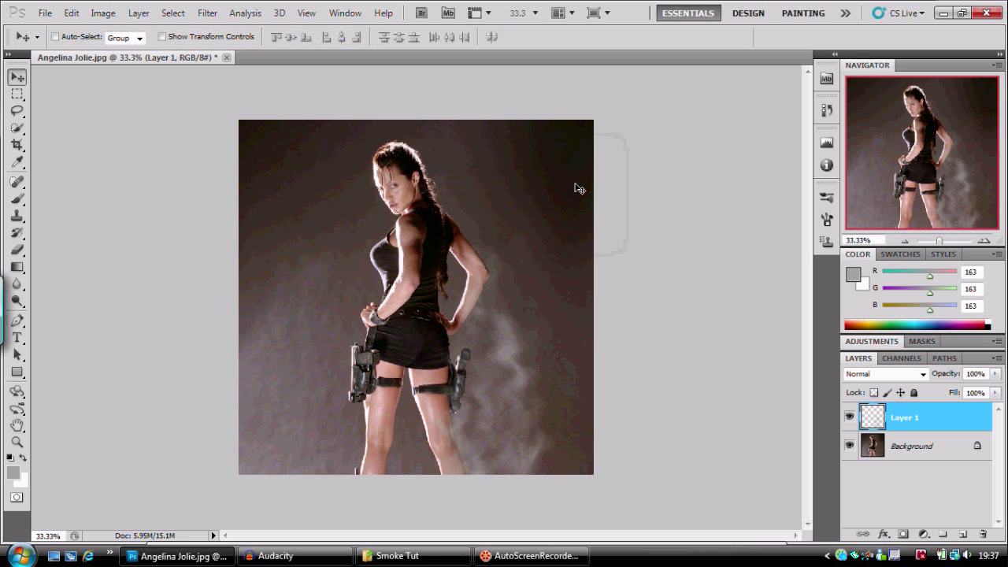
Apply another randomized Wave and fade it to 52%.
left_click(209, 13)
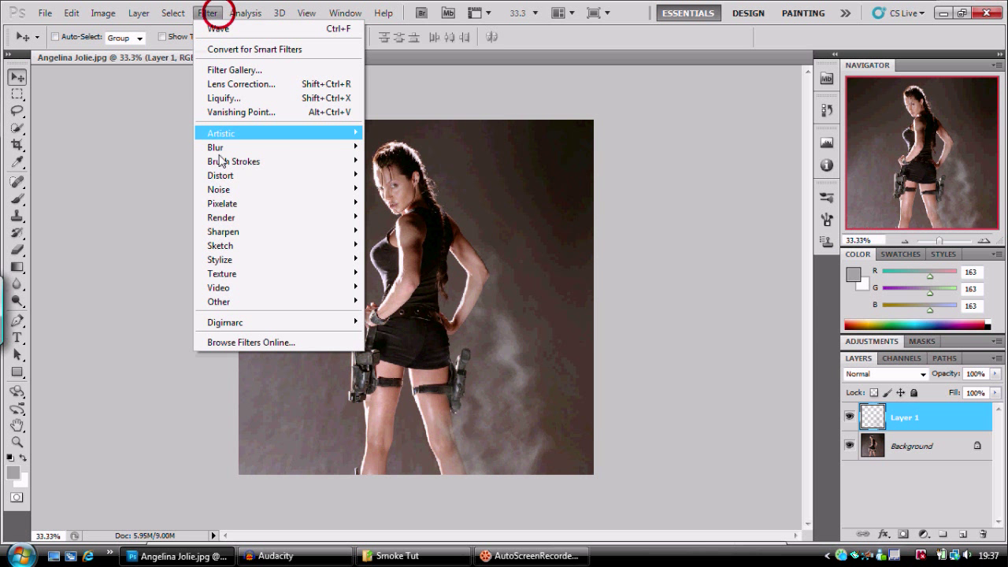
mouse_move(233, 186)
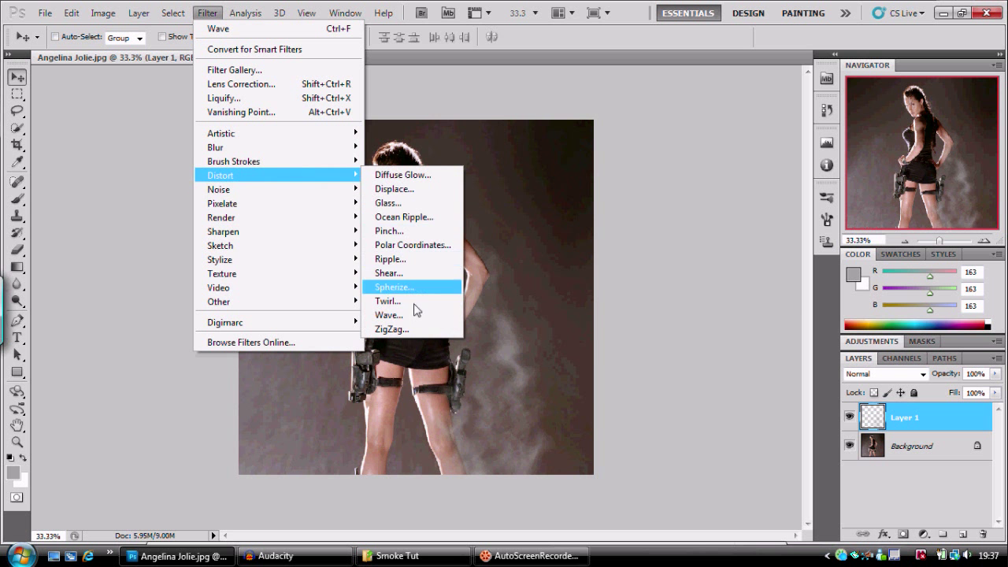
left_click(410, 315)
left_click(607, 310)
left_click(636, 121)
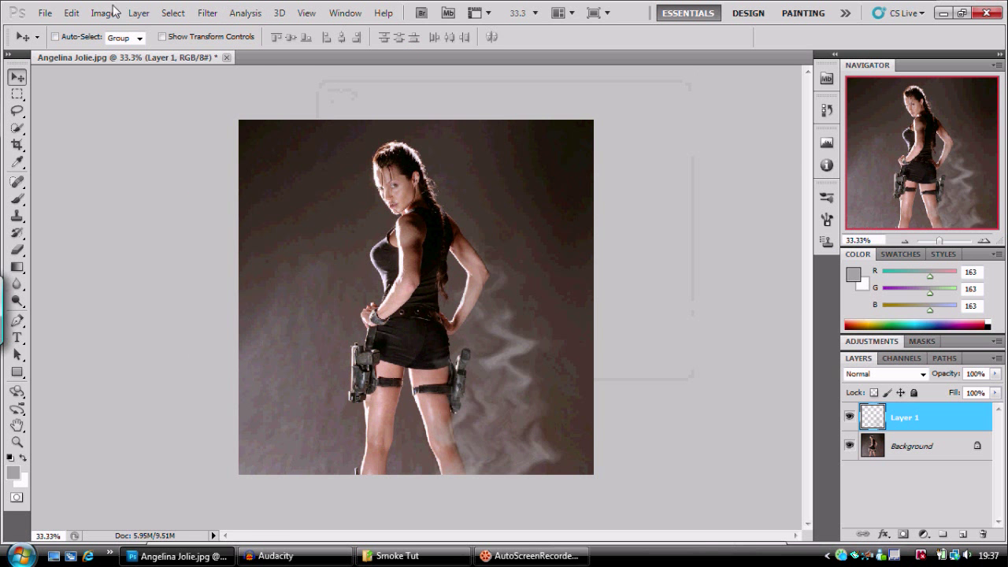
left_click(71, 14)
left_click(102, 77)
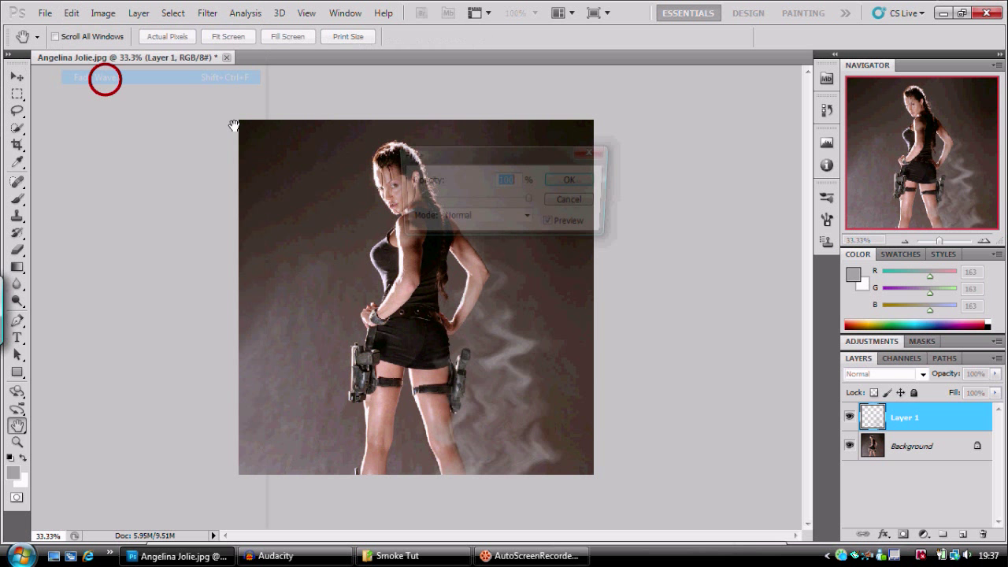
left_click_drag(475, 202, 474, 203)
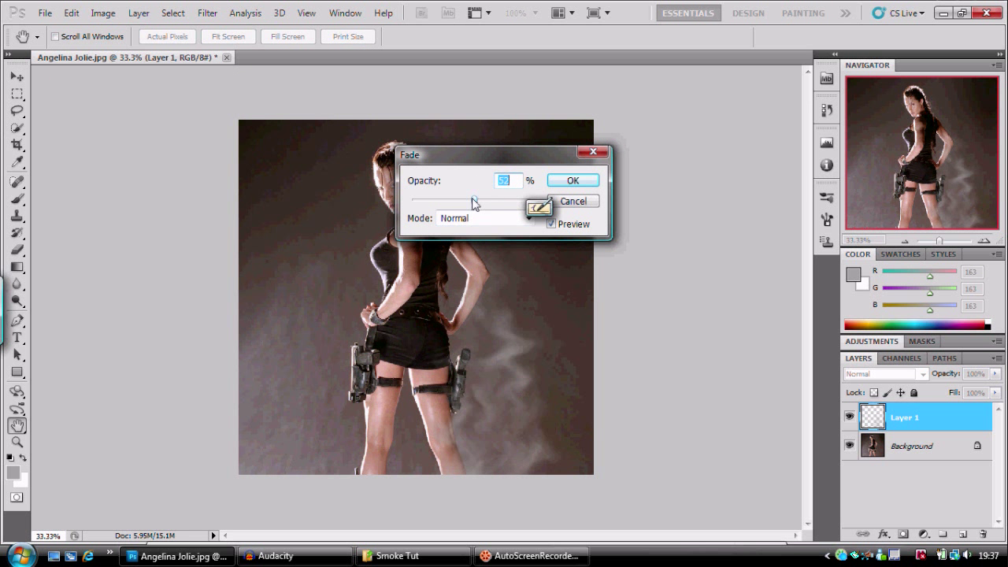
left_click(564, 182)
Nudge the smoke down and left, then apply a randomized Wave kept at full opacity.
left_click_drag(505, 374, 487, 387)
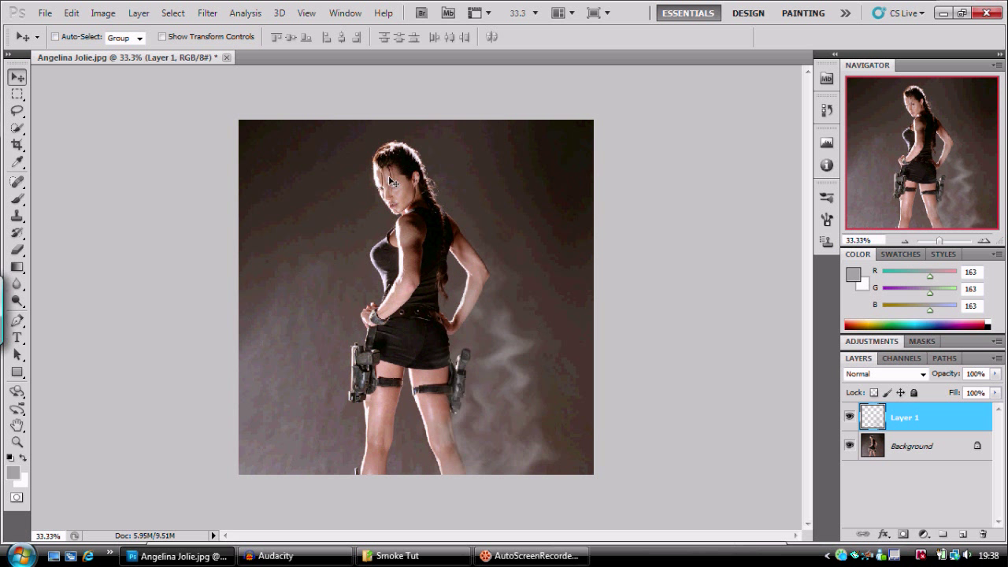
left_click(207, 14)
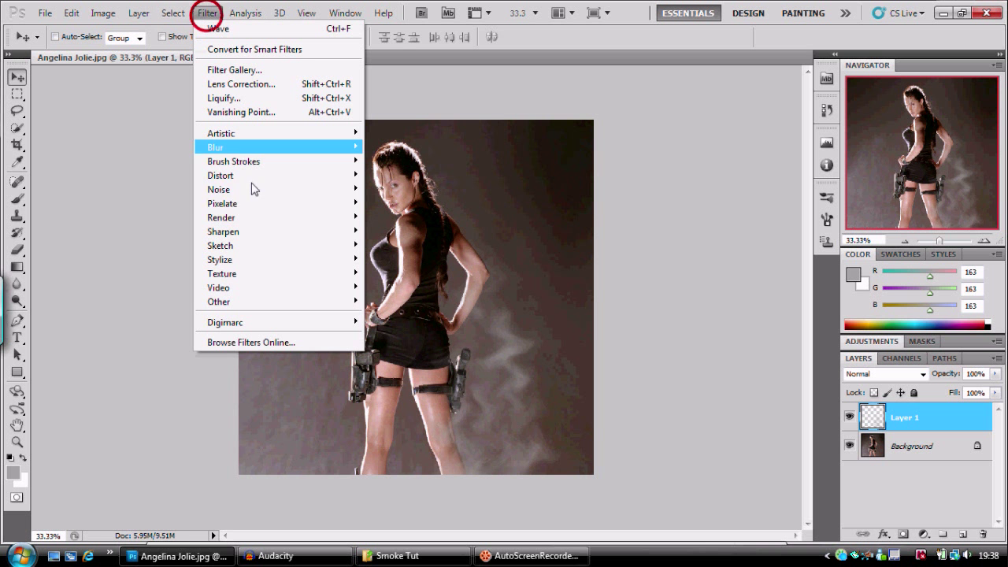
left_click(258, 178)
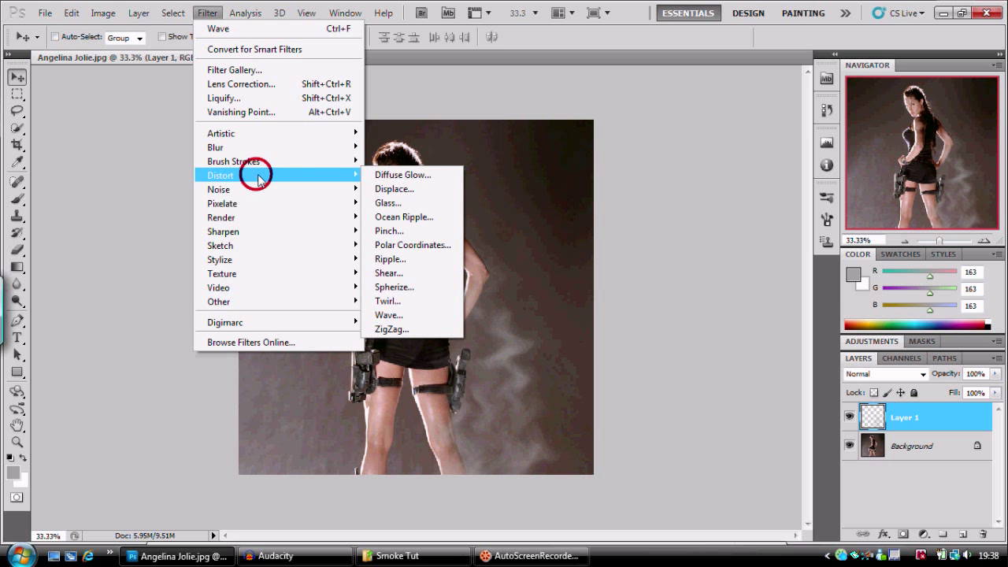
left_click(412, 315)
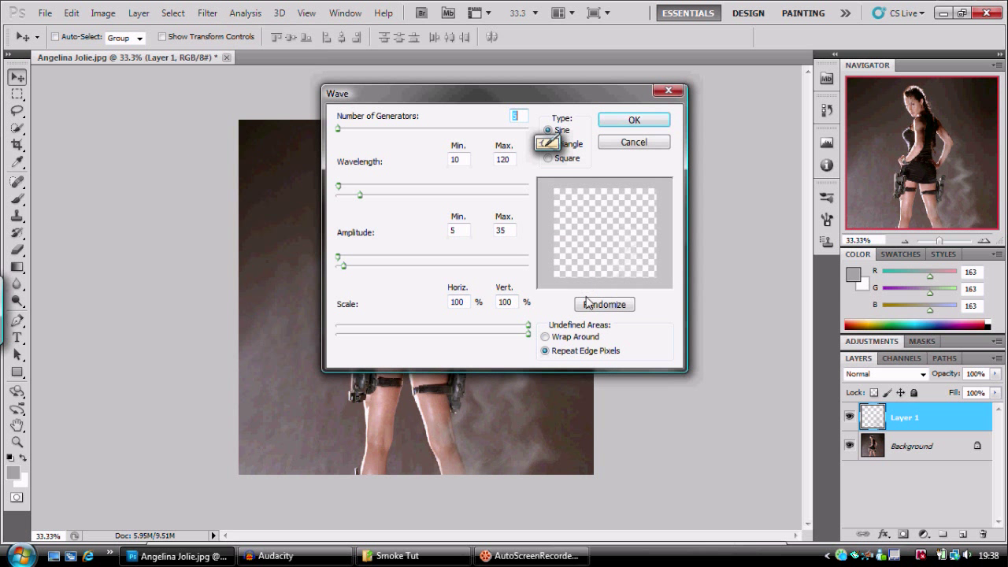
left_click(593, 305)
left_click(635, 120)
left_click(70, 14)
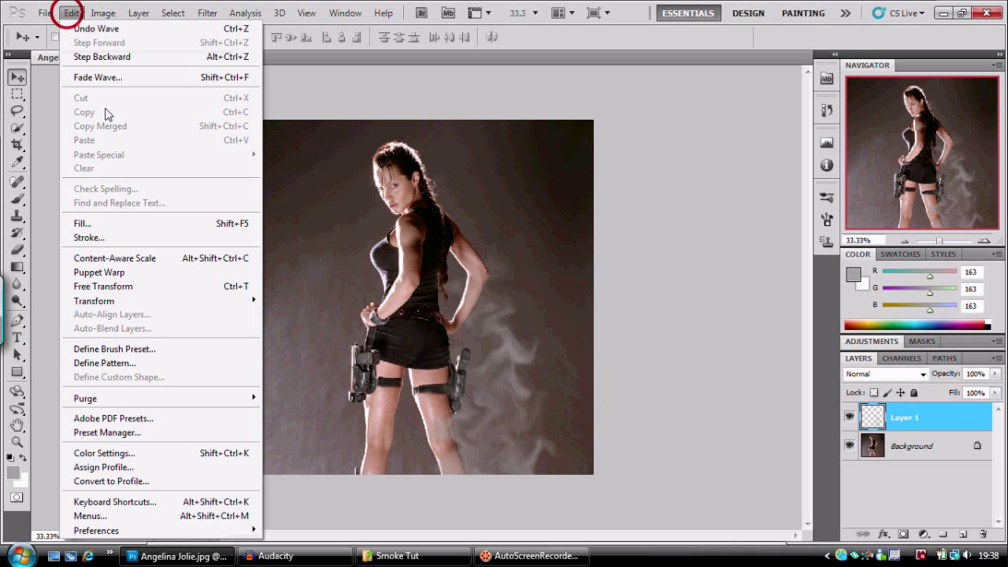
left_click(138, 77)
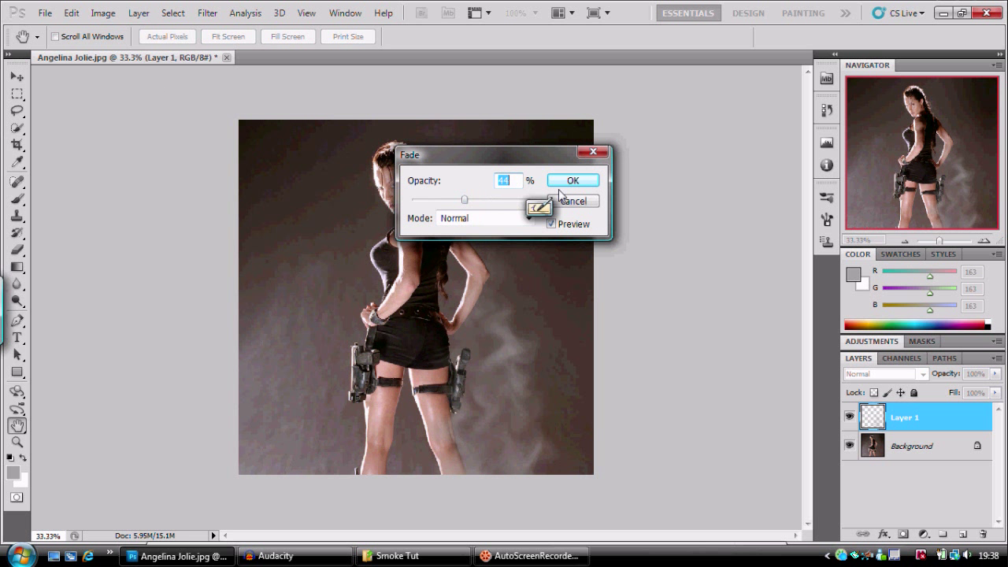
left_click(574, 183)
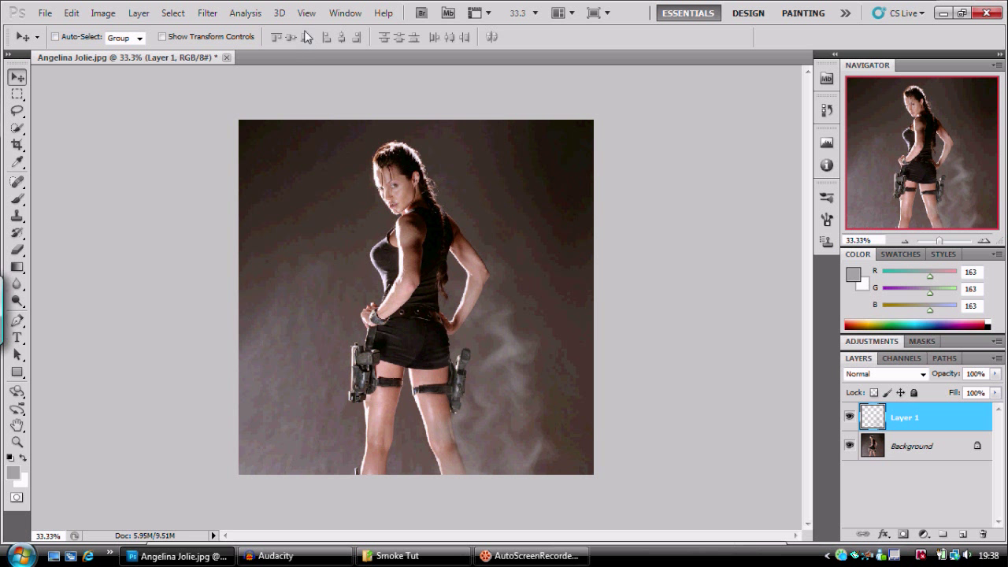
Reapply the Wave filter to the smoke on Layer 1.
left_click(209, 13)
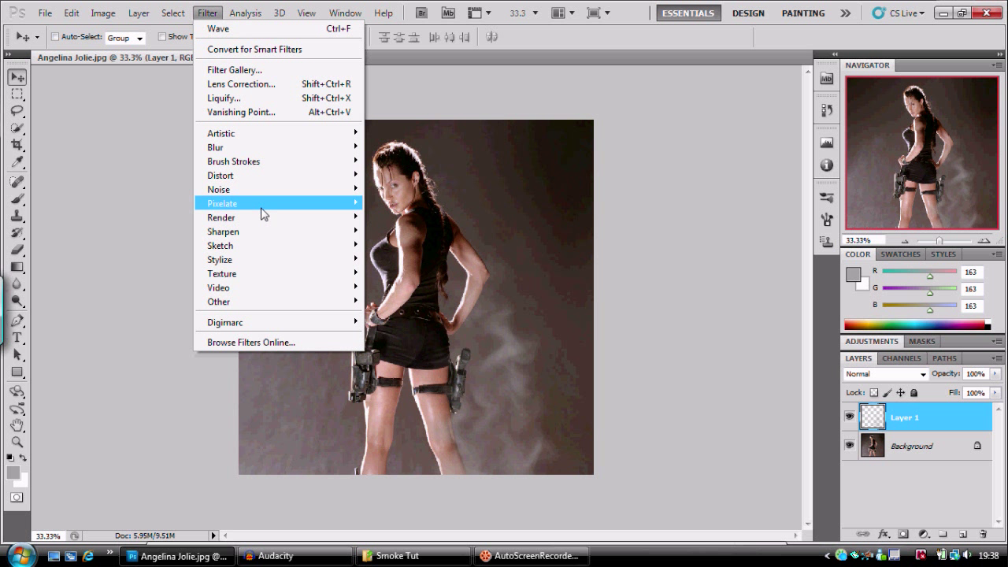
mouse_move(283, 191)
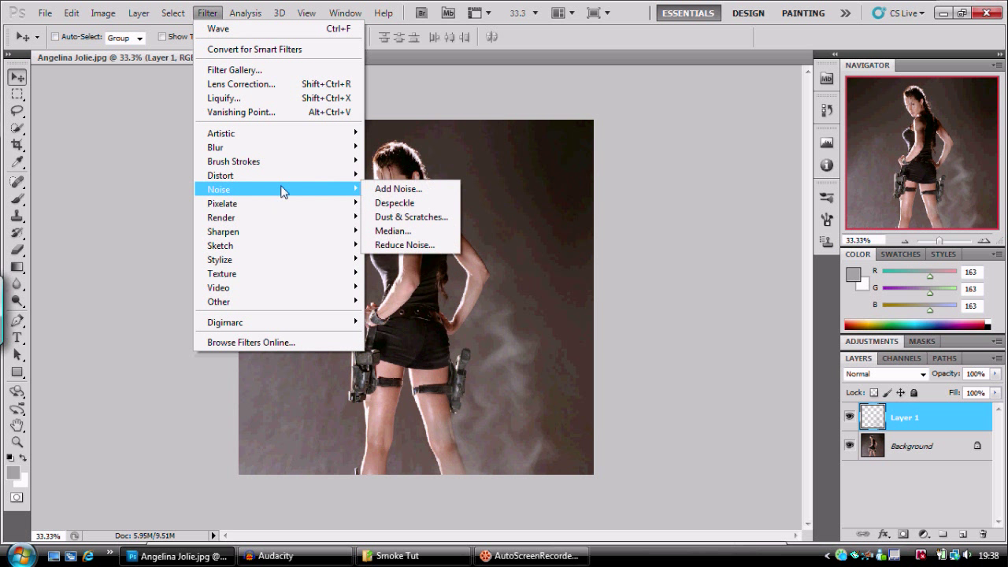
mouse_move(315, 176)
left_click(411, 315)
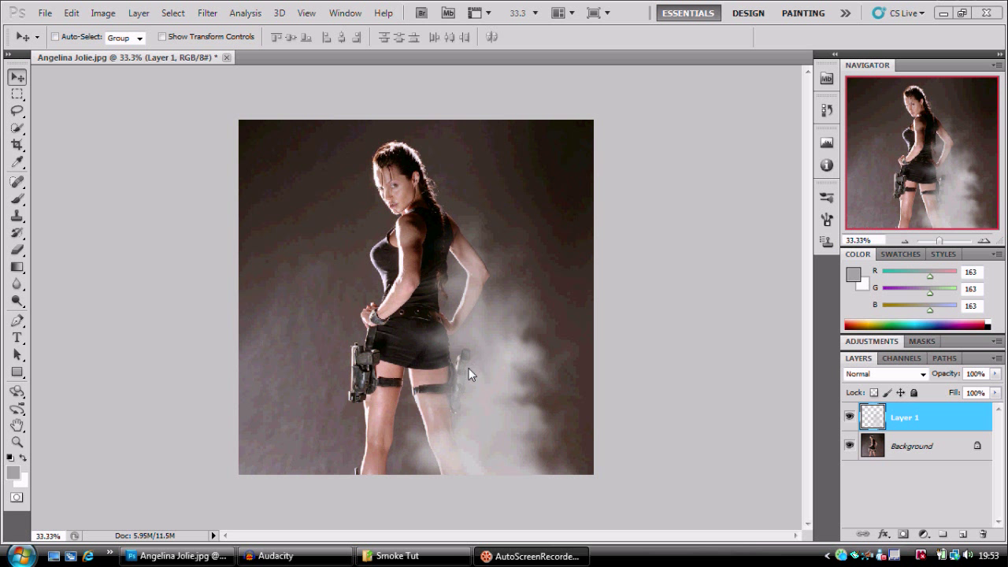
Move the smoke across the photo and apply a randomized Wave filter, faded at full strength.
left_click(421, 370)
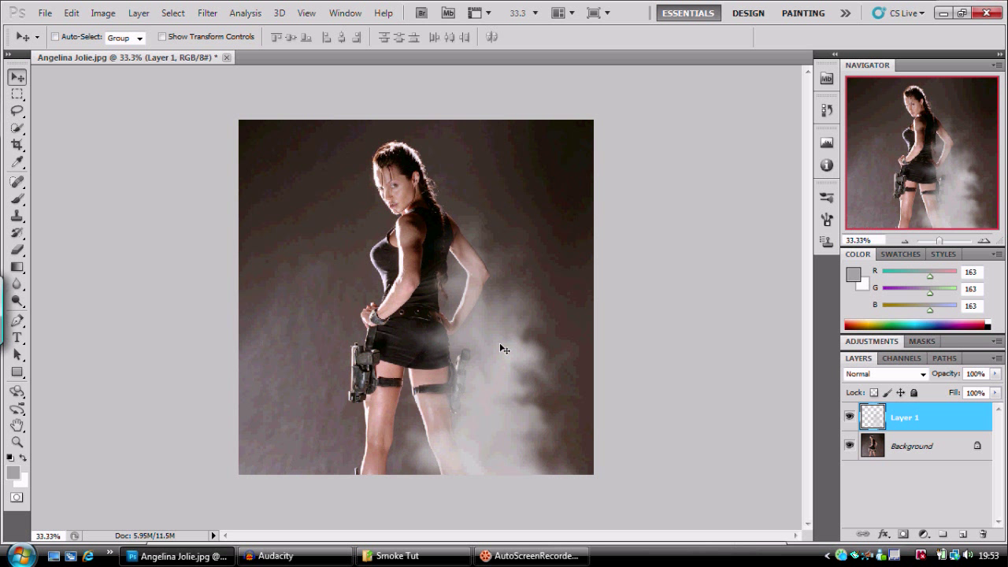
left_click_drag(504, 349, 376, 275)
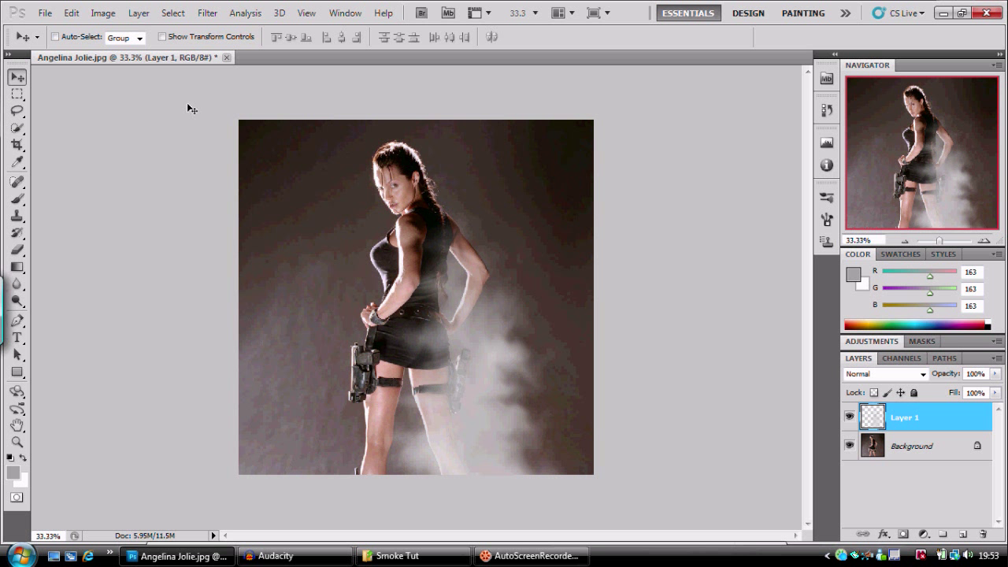
left_click(207, 15)
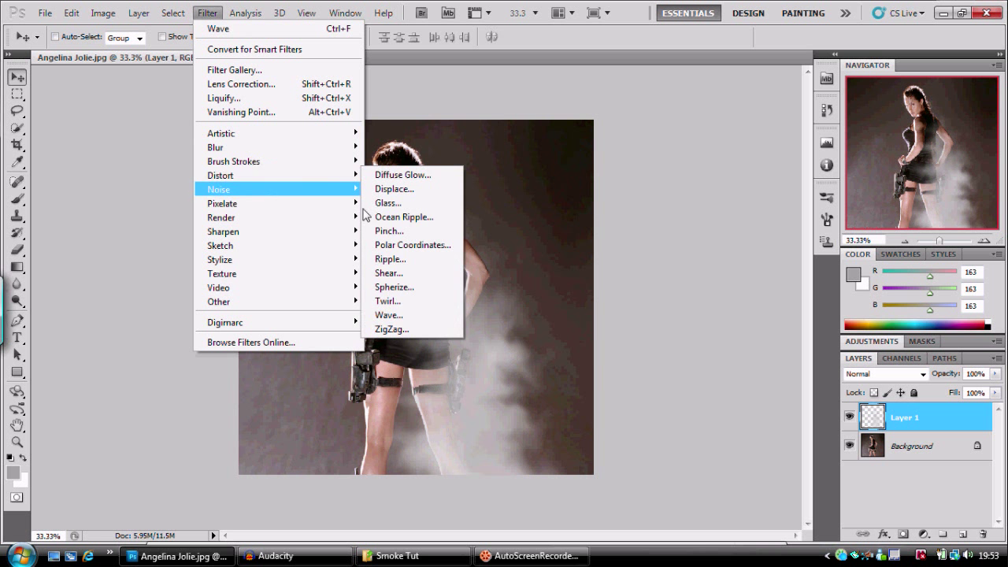
left_click(398, 315)
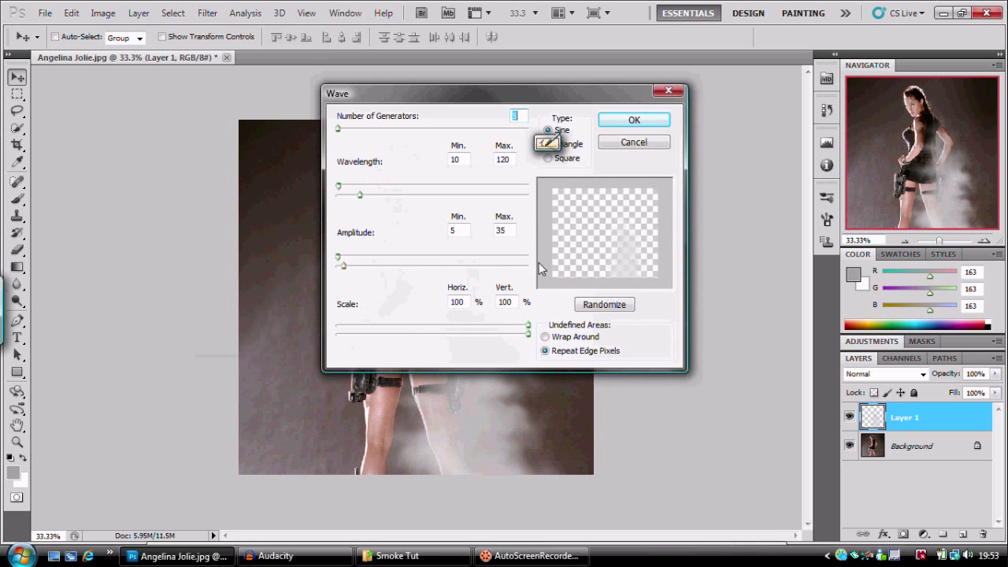
left_click(617, 309)
left_click(635, 125)
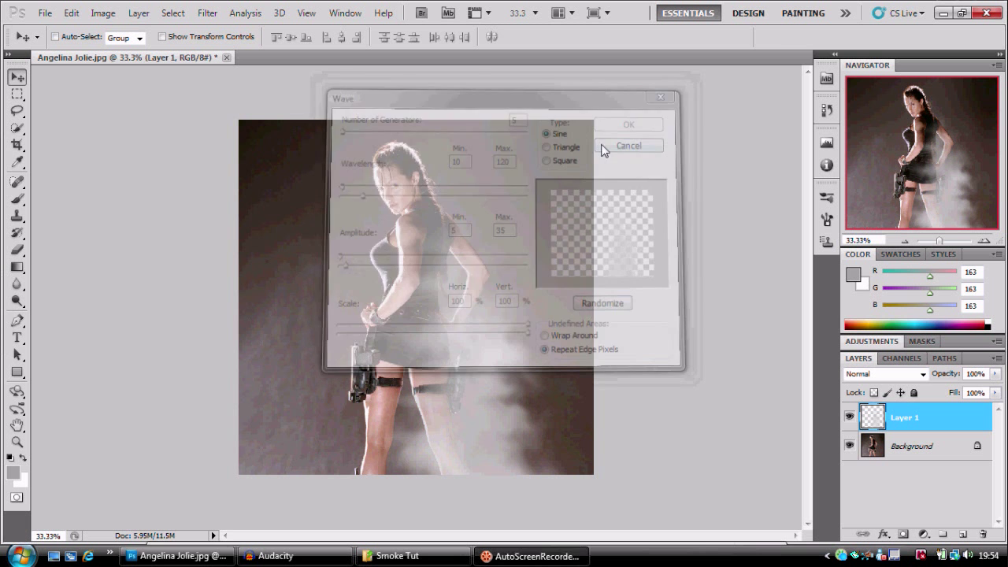
left_click(71, 13)
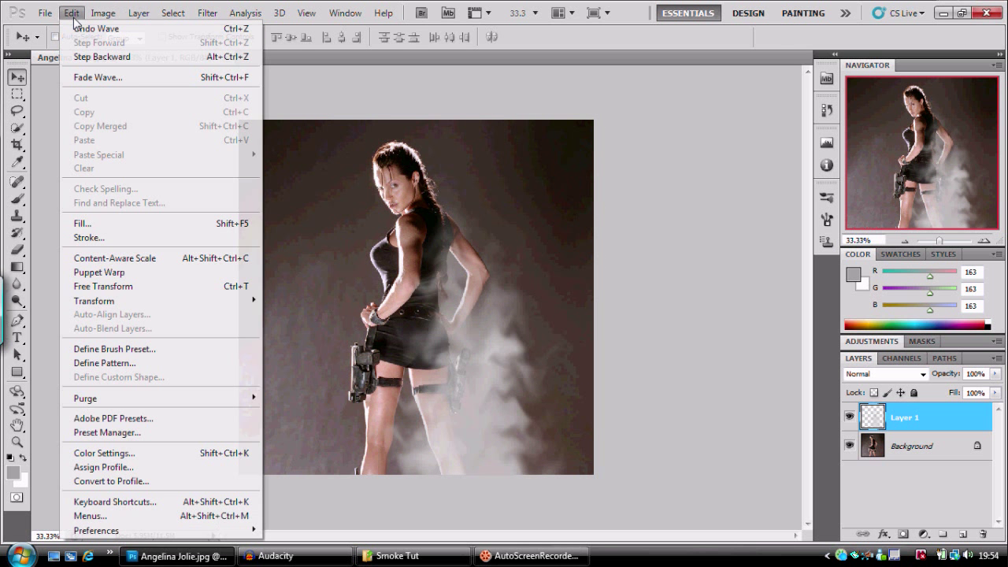
left_click(112, 76)
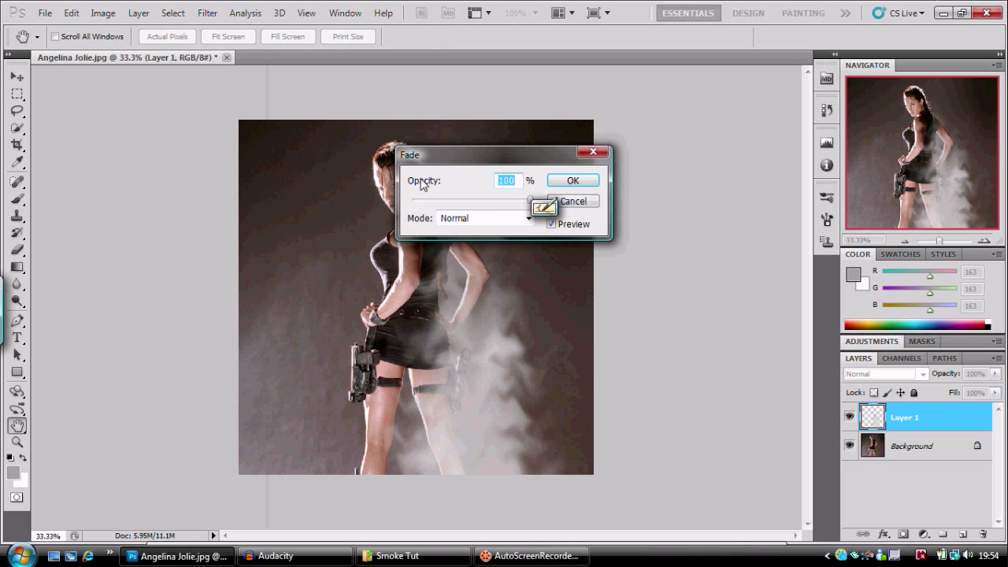
left_click(576, 181)
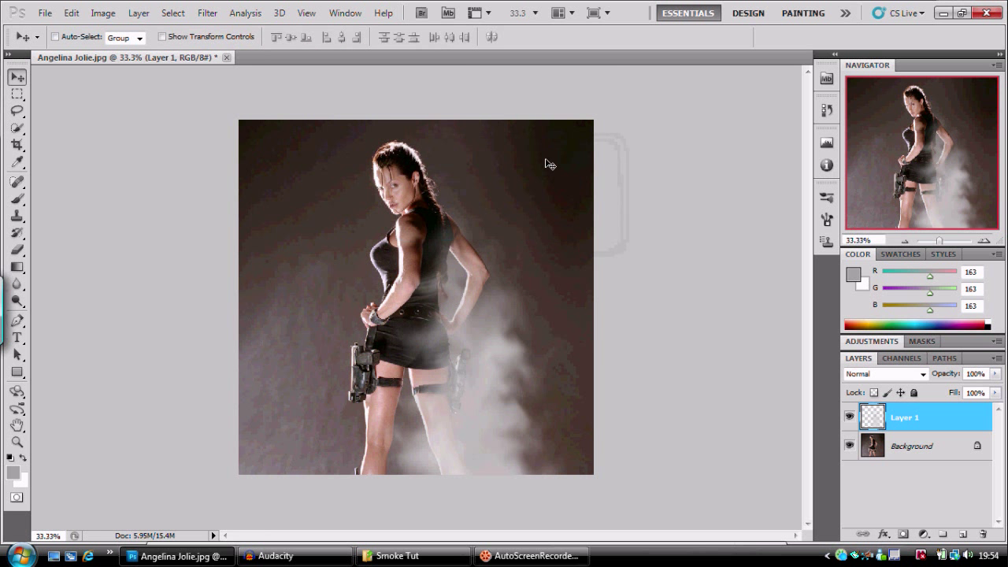
Apply a second randomized Wave, fade it to 43%, and shift the smoke up-left.
left_click(207, 13)
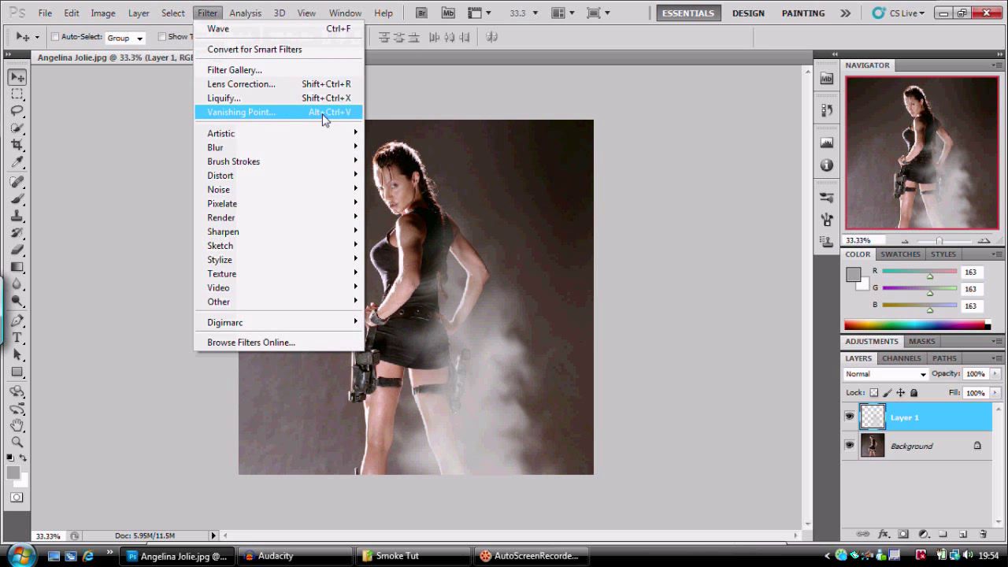
mouse_move(293, 175)
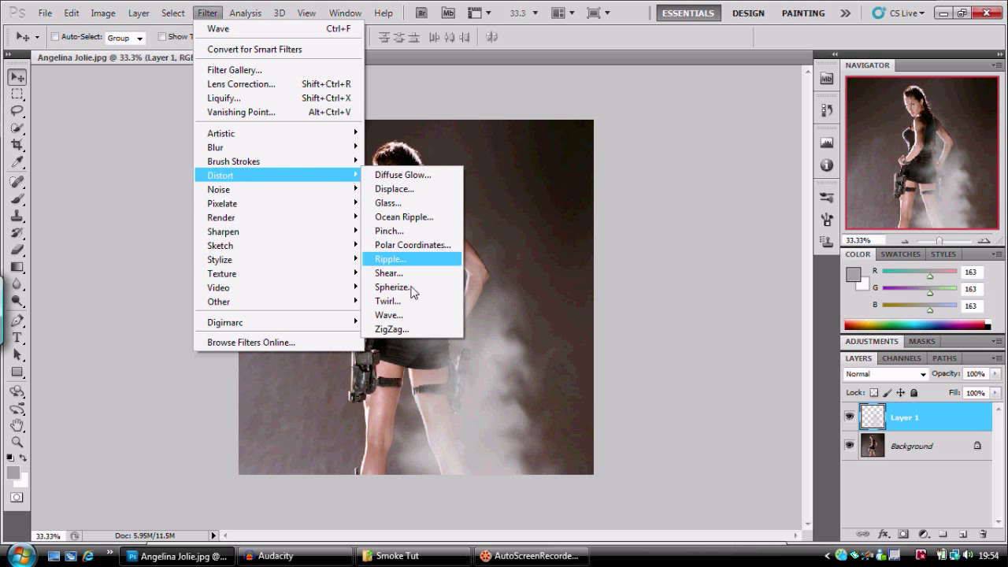
left_click(408, 315)
left_click(604, 303)
left_click(634, 122)
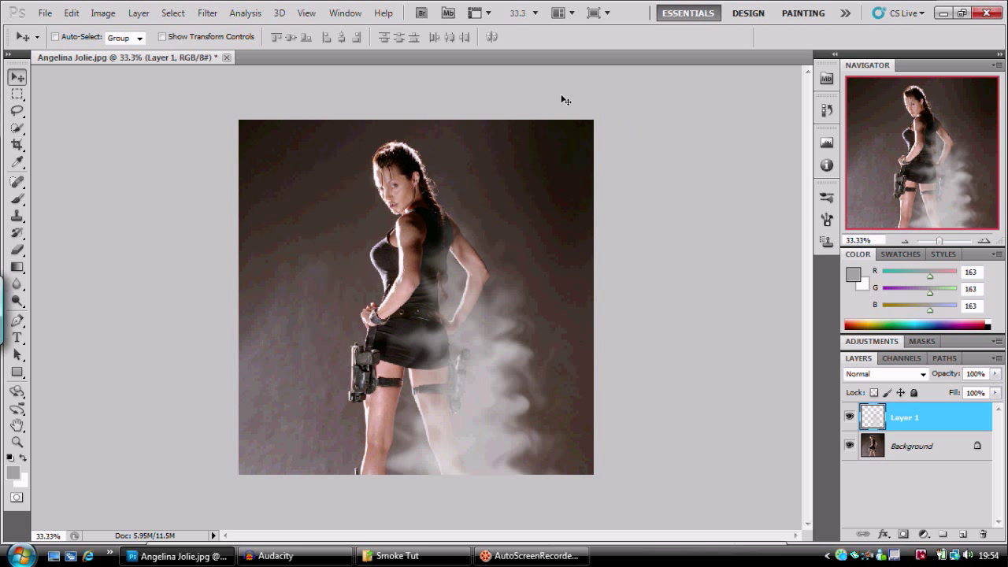
left_click(72, 13)
left_click(107, 78)
left_click(461, 199)
left_click(569, 180)
mouse_move(484, 360)
left_mouse_down()
mouse_move(529, 263)
mouse_move(518, 229)
mouse_move(424, 143)
mouse_move(366, 254)
mouse_move(381, 352)
mouse_move(476, 377)
mouse_move(514, 371)
mouse_move(413, 382)
mouse_move(533, 366)
mouse_move(529, 359)
mouse_move(492, 372)
left_mouse_up()
Warp Layer 1's smoke upward toward the face and stretch its top to the upper right.
key("ctrl+t")
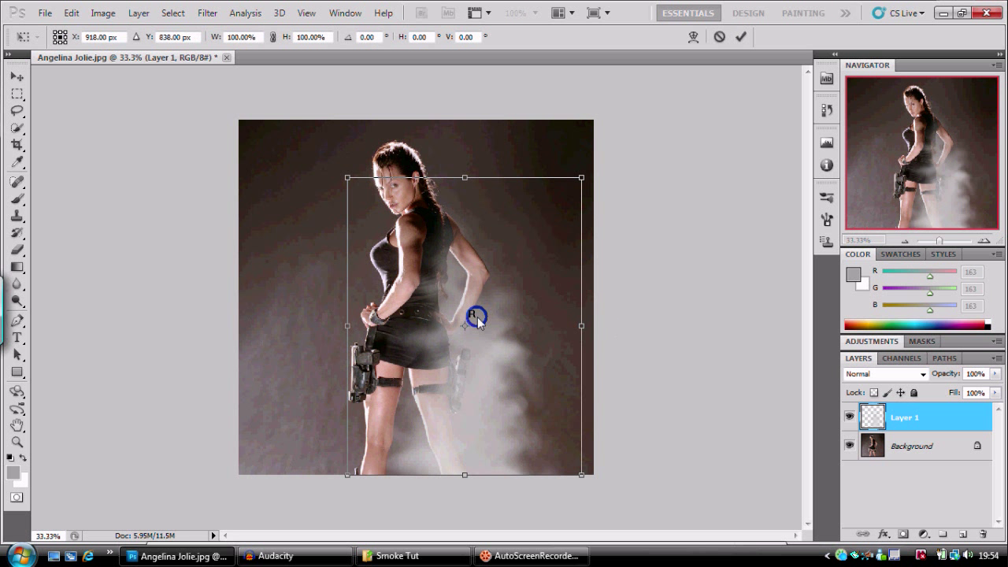
right_click(477, 317)
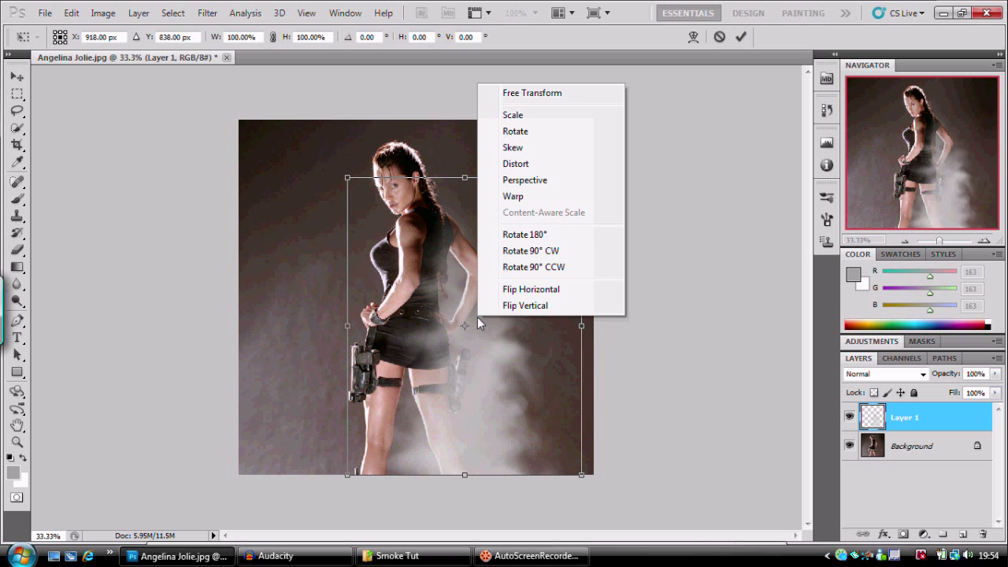
left_click(529, 203)
left_click_drag(441, 293, 429, 153)
left_click_drag(504, 206, 471, 277)
left_click_drag(504, 311, 405, 183)
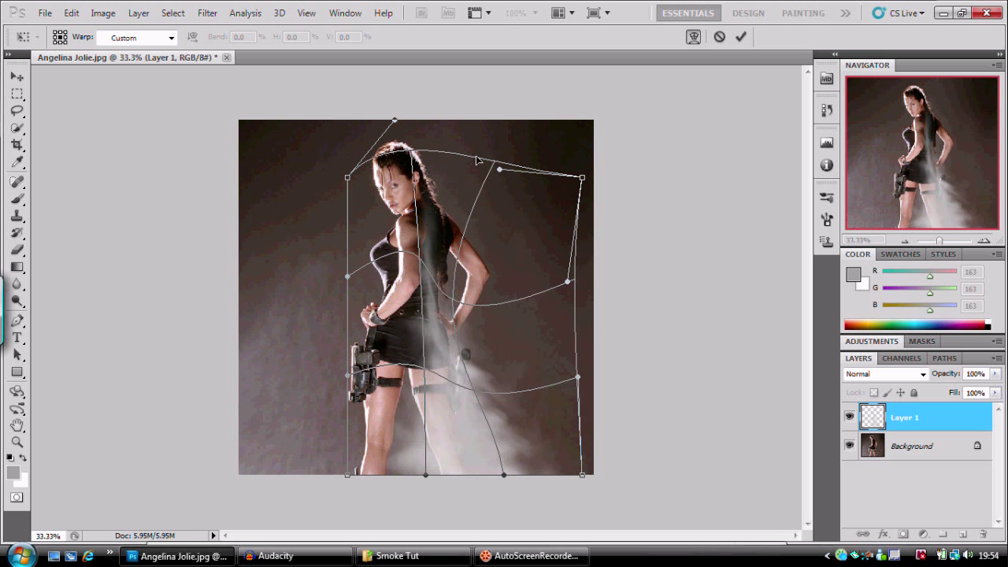
left_click_drag(500, 175, 722, 99)
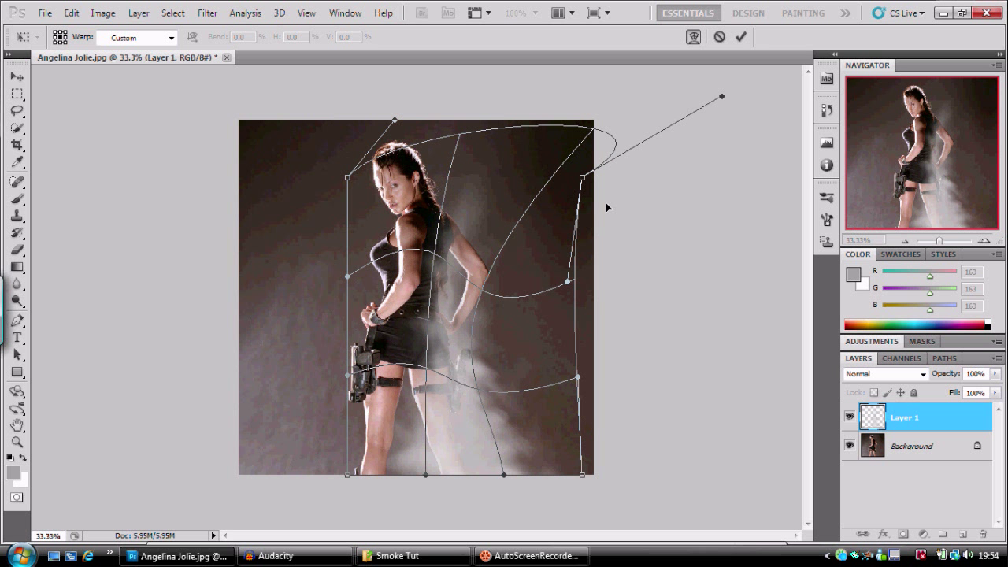
key("Return")
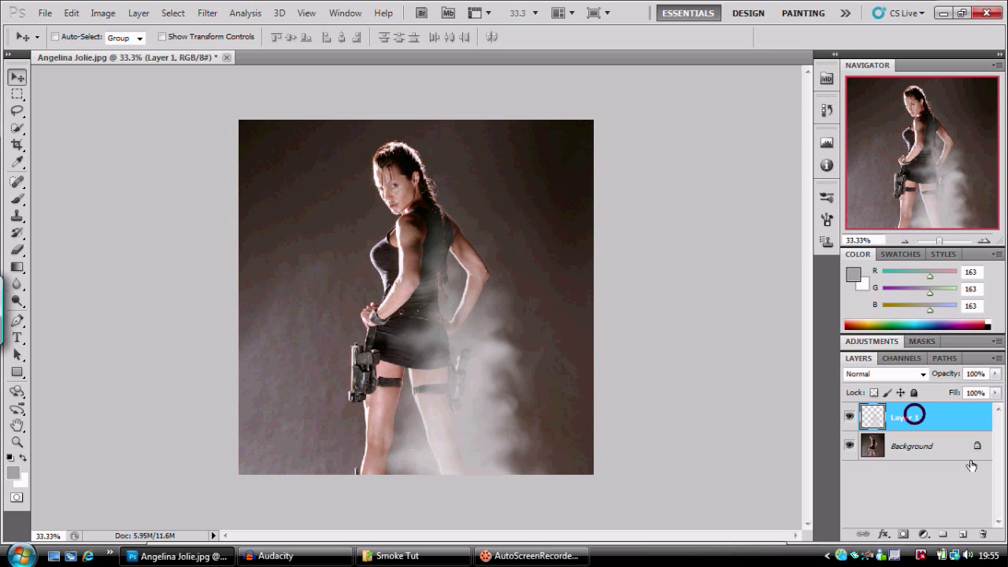
Duplicate the smoke as Layer 1 copy, move it, and try Screen and Overlay blend modes.
left_click_drag(910, 415, 962, 534)
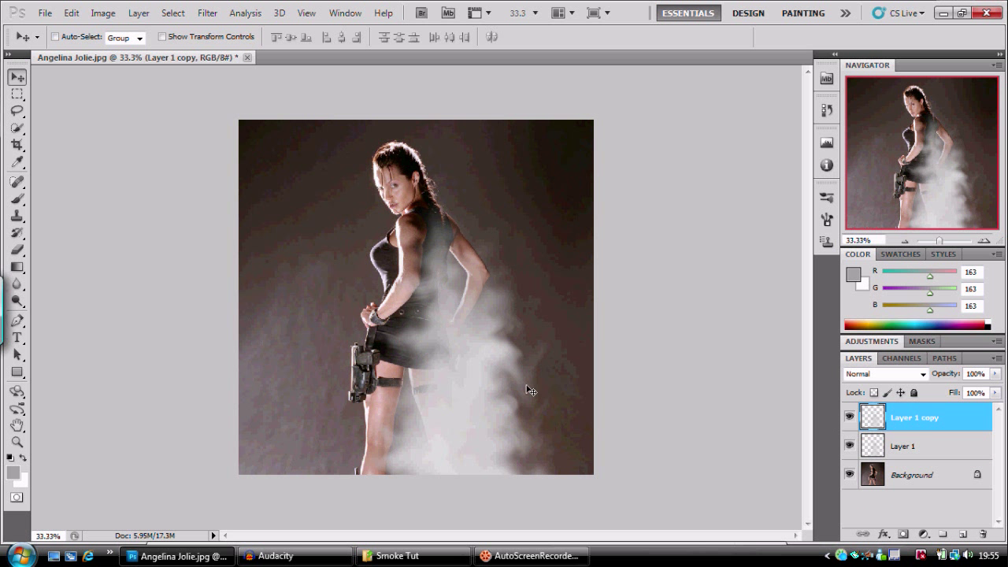
left_click_drag(531, 390, 446, 421)
left_click(909, 374)
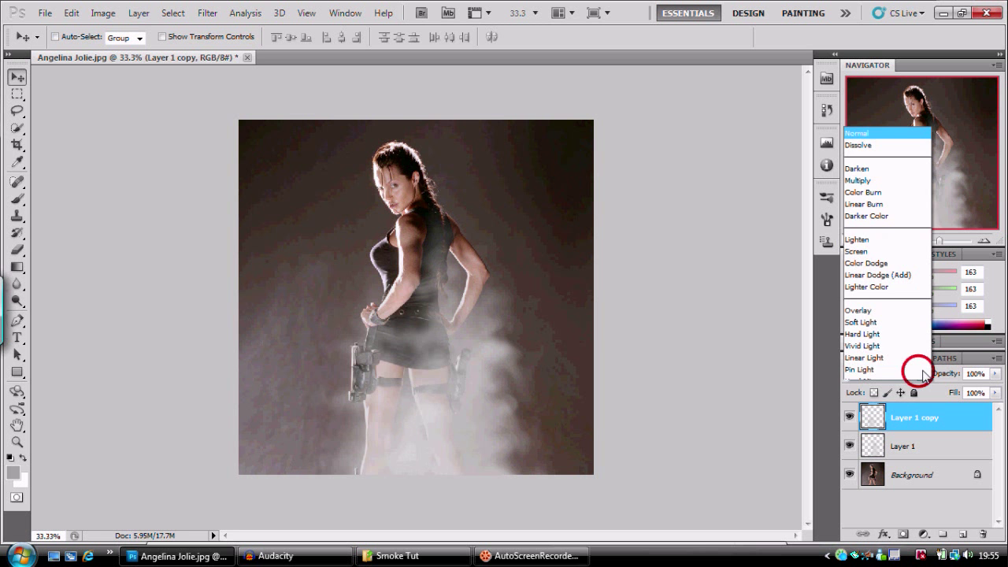
left_click(870, 125)
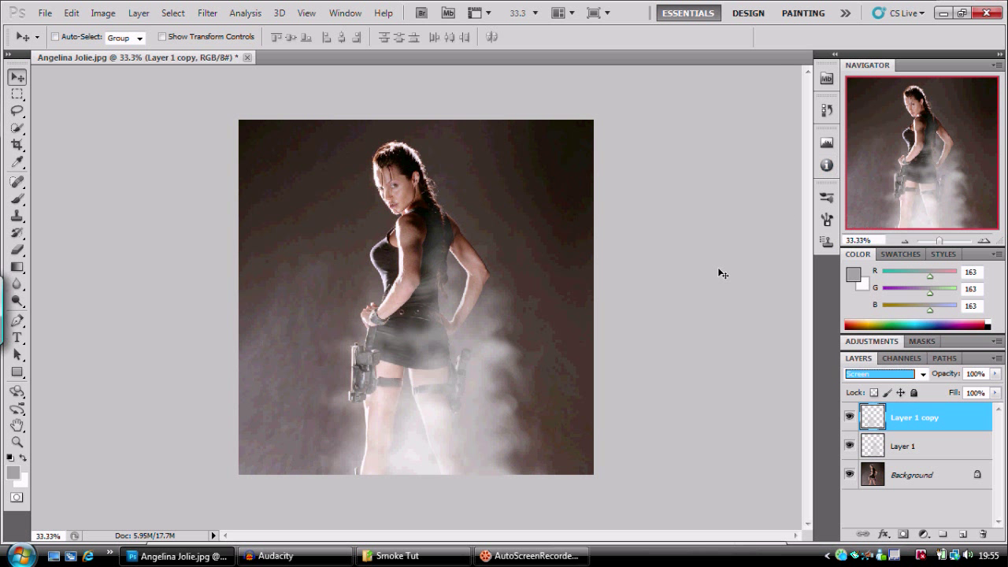
left_click(923, 378)
left_click(892, 190)
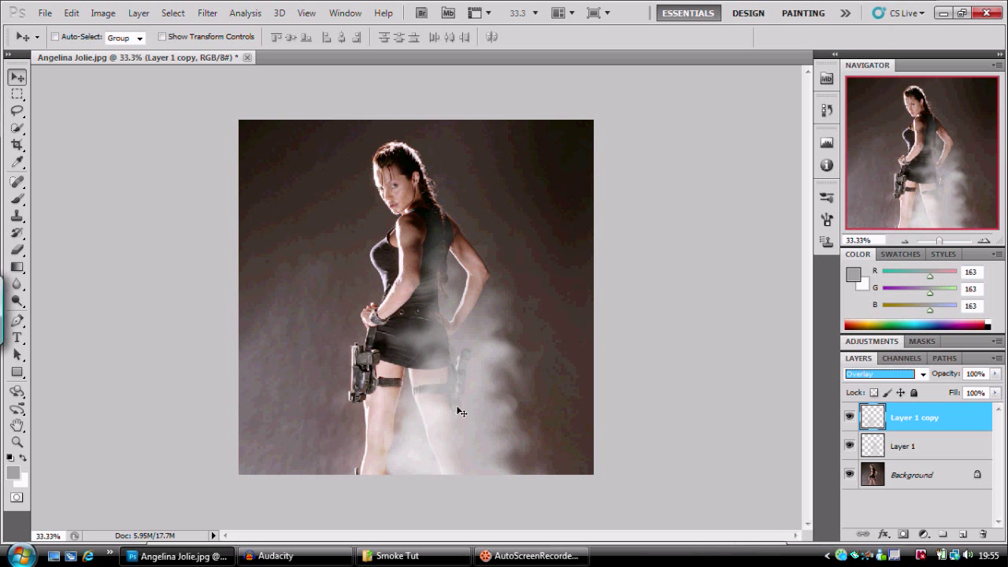
left_click_drag(423, 416, 537, 392)
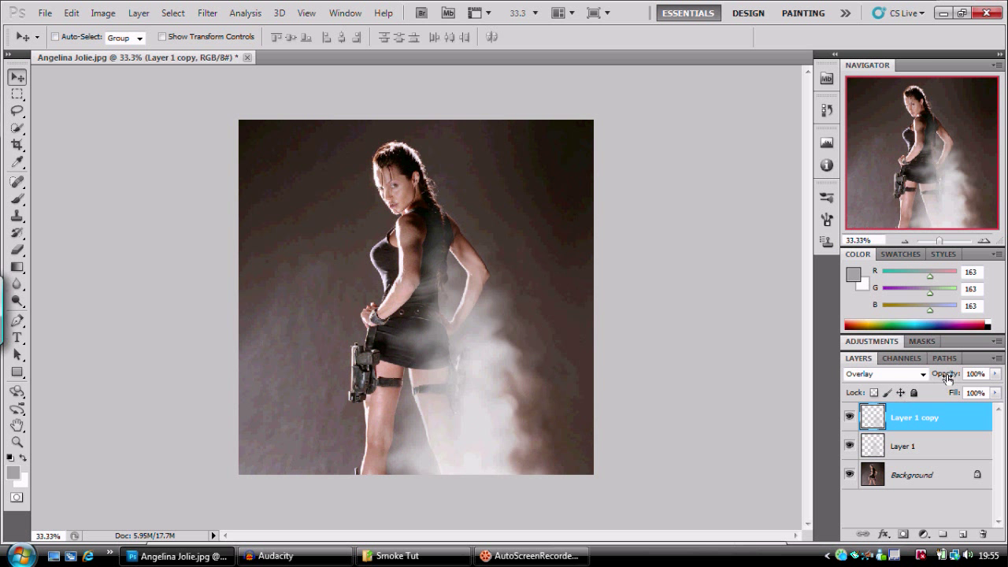
Settle Layer 1 copy on Hard Light blending and move it lower over her legs.
left_click(920, 376)
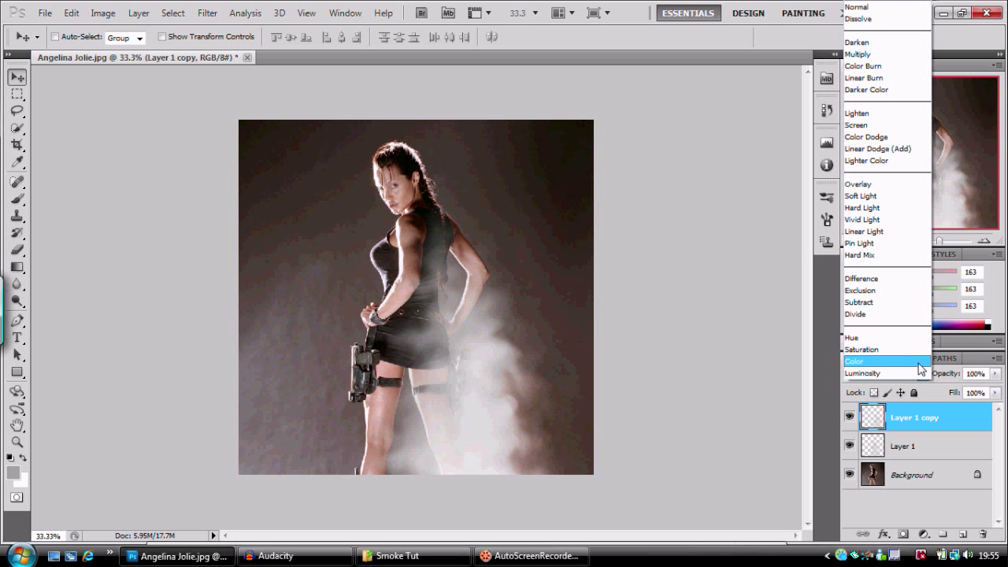
left_click(873, 209)
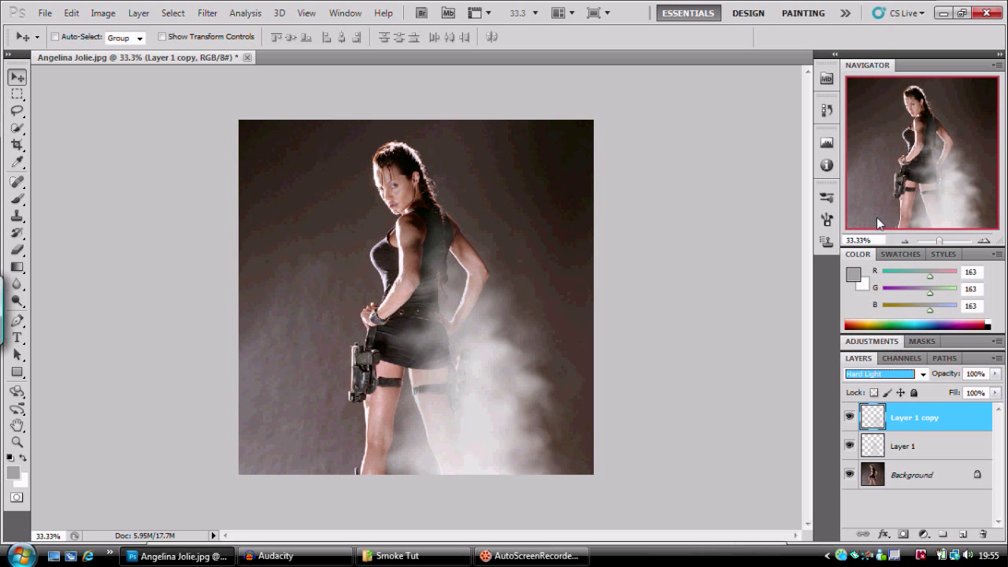
left_click(849, 418)
left_click(849, 417)
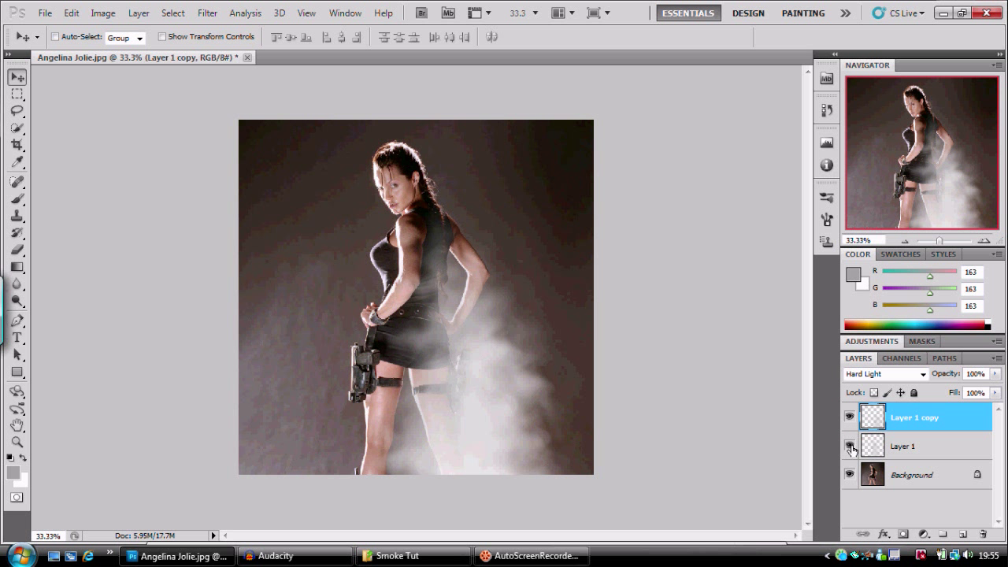
left_click(922, 375)
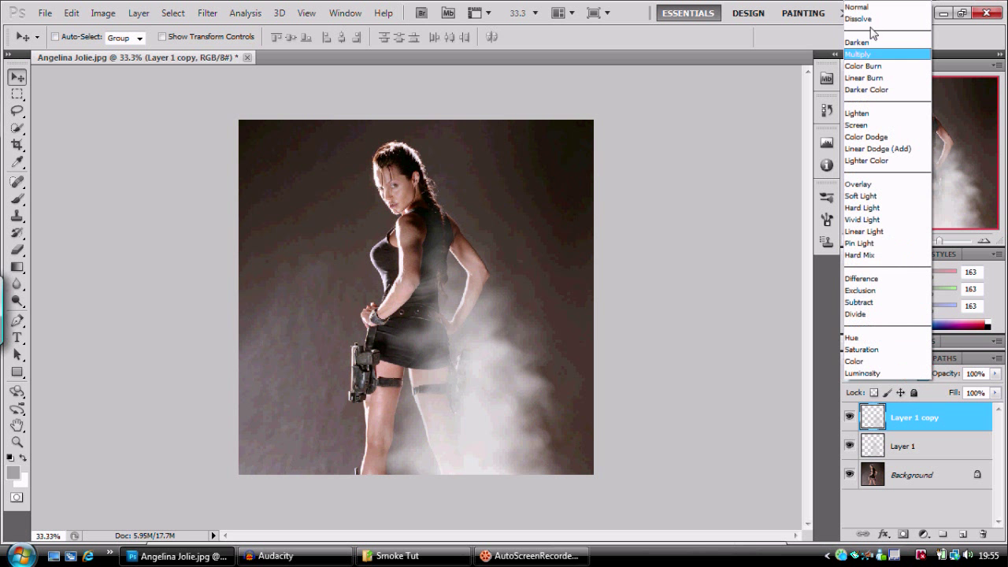
left_click(866, 8)
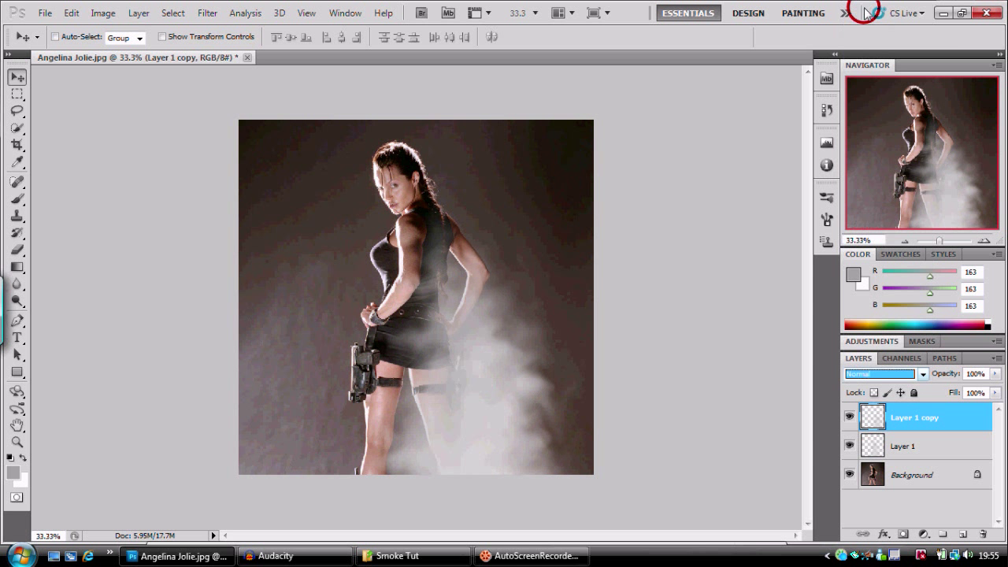
left_click(922, 376)
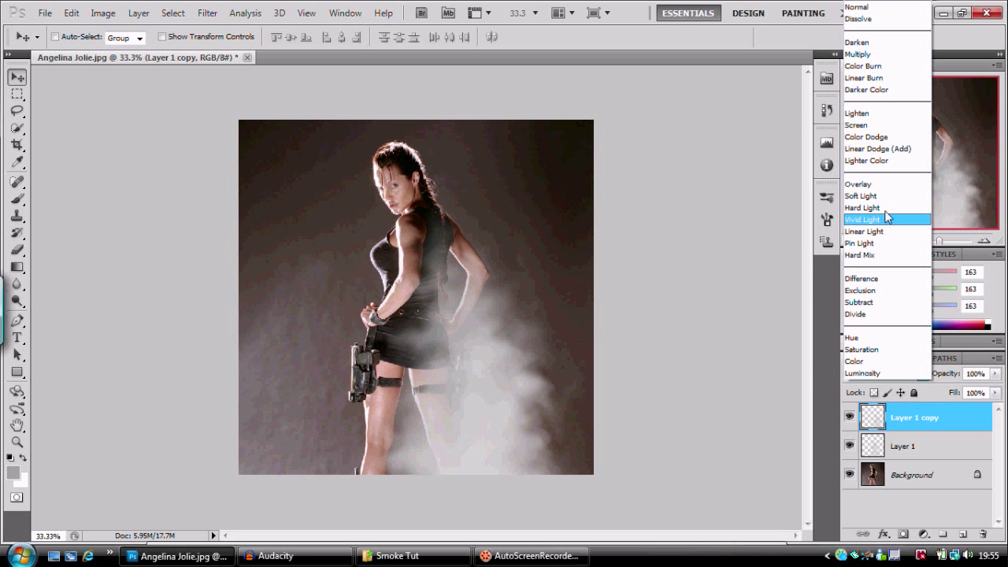
left_click(881, 207)
left_click_drag(495, 396, 390, 407)
Warp Layer 1 copy, bowing its left edge outward, then nudge it toward the lower left.
key("ctrl+t")
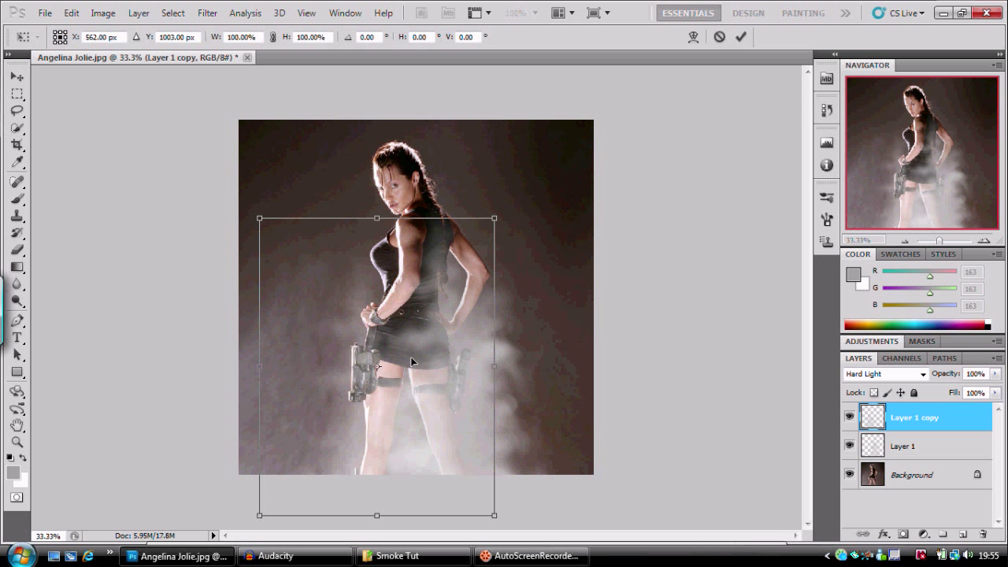
right_click(411, 359)
left_click(449, 237)
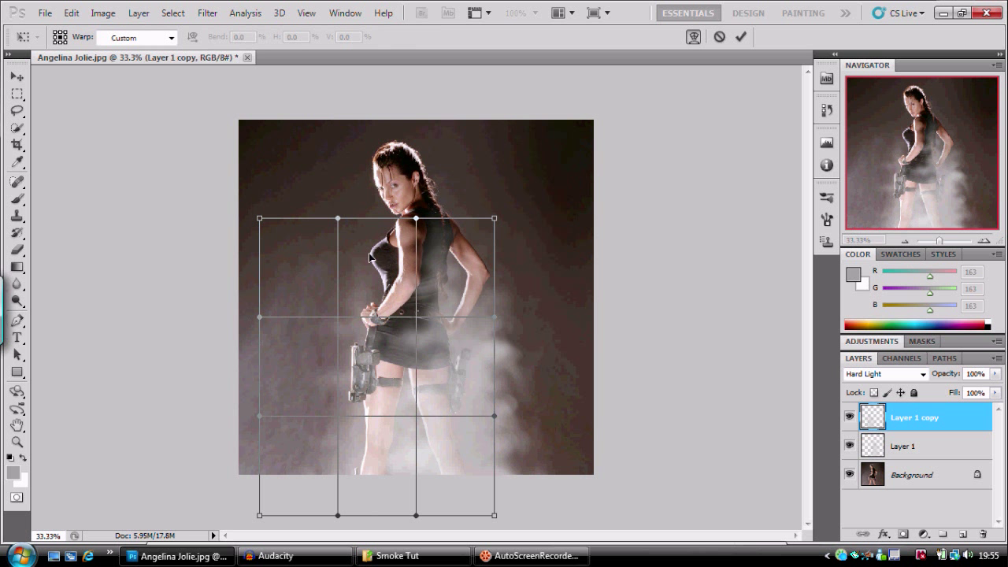
mouse_move(337, 218)
left_mouse_down()
mouse_move(232, 225)
mouse_move(225, 252)
mouse_move(350, 226)
left_mouse_up()
left_click_drag(258, 322, 57, 462)
key("Return")
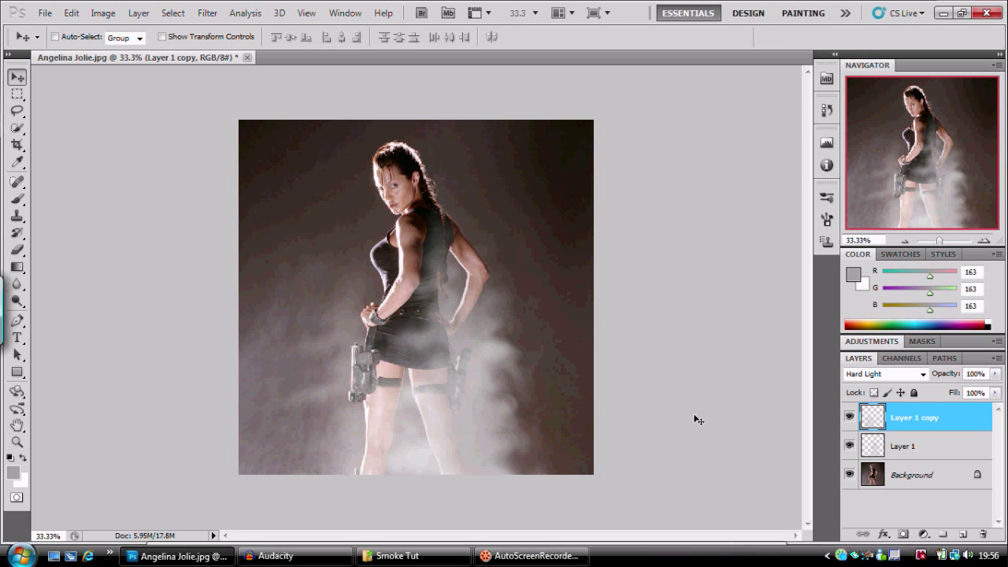
mouse_move(402, 430)
left_mouse_down()
mouse_move(299, 469)
mouse_move(438, 445)
left_mouse_up()
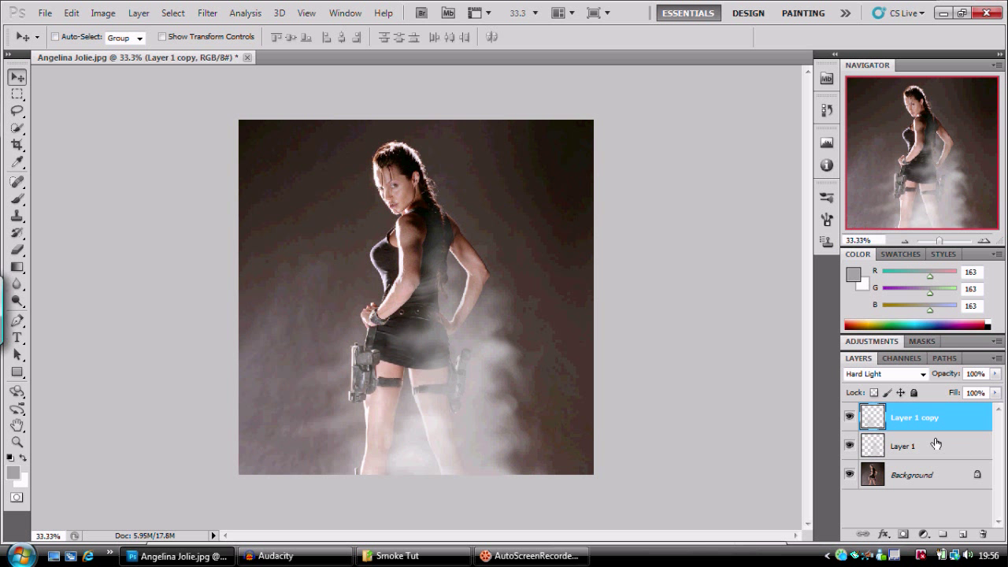
Duplicate Layer 1 as Layer 1 copy 2, move it to the top, and reposition it.
left_click_drag(936, 445, 959, 533)
left_click_drag(929, 449, 928, 416)
left_click_drag(457, 389, 285, 401)
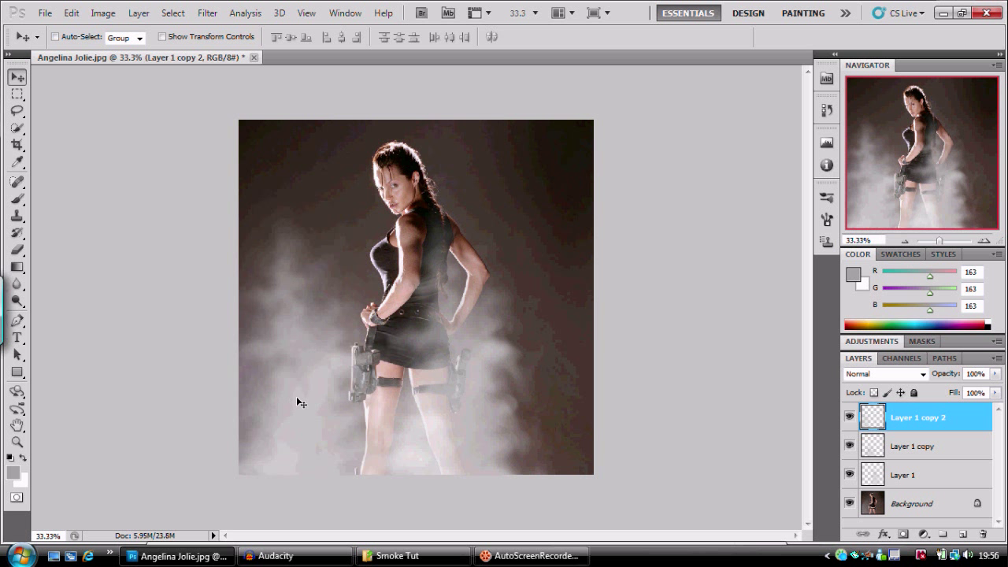
Warp Layer 1 copy 2 so its top bows upward and its right edge bends toward her legs.
key("ctrl+t")
right_click(290, 315)
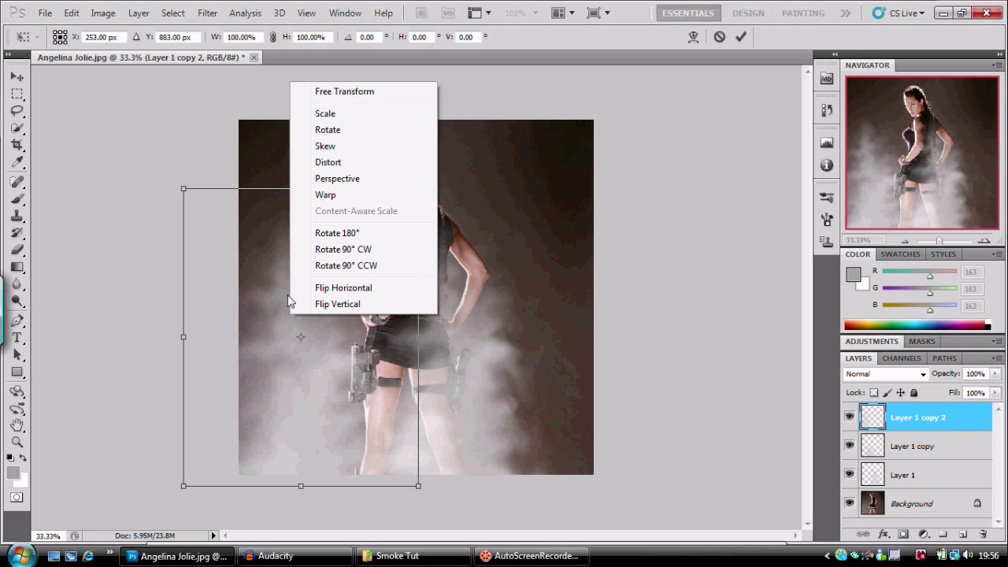
left_click(344, 200)
left_click_drag(263, 209, 281, 226)
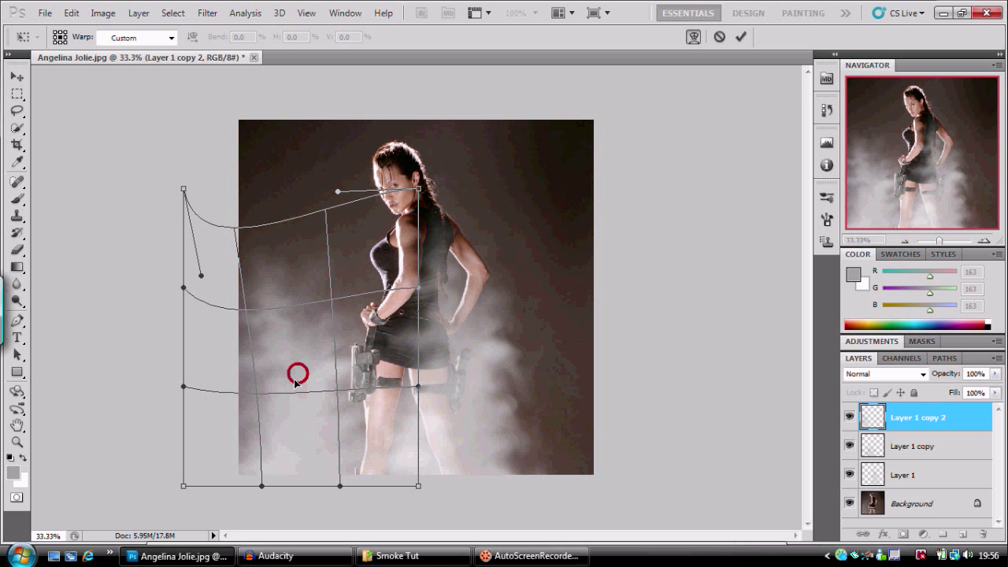
left_click_drag(295, 383, 402, 206)
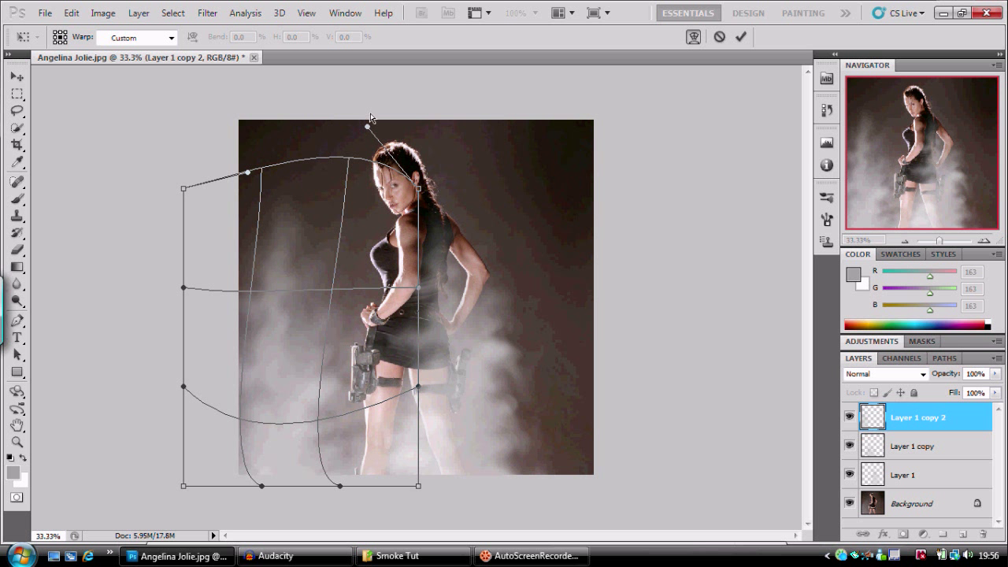
left_click_drag(370, 117, 500, 109)
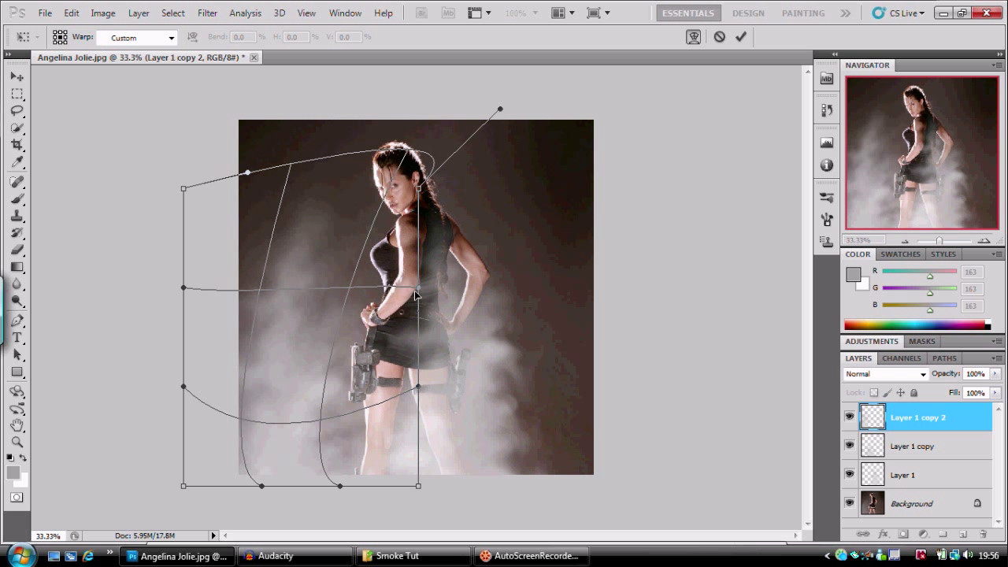
left_click_drag(415, 295, 445, 334)
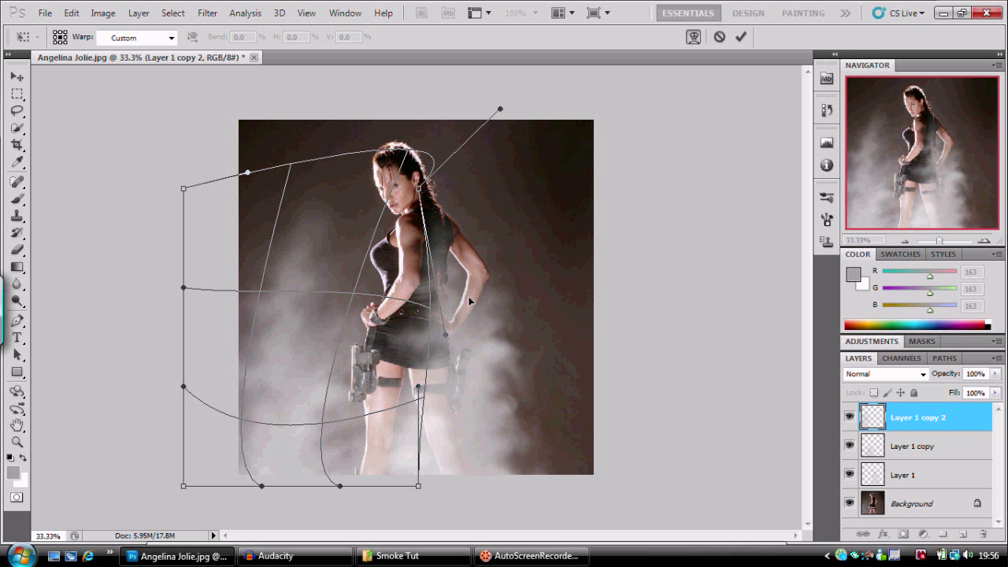
left_click_drag(287, 313, 303, 343)
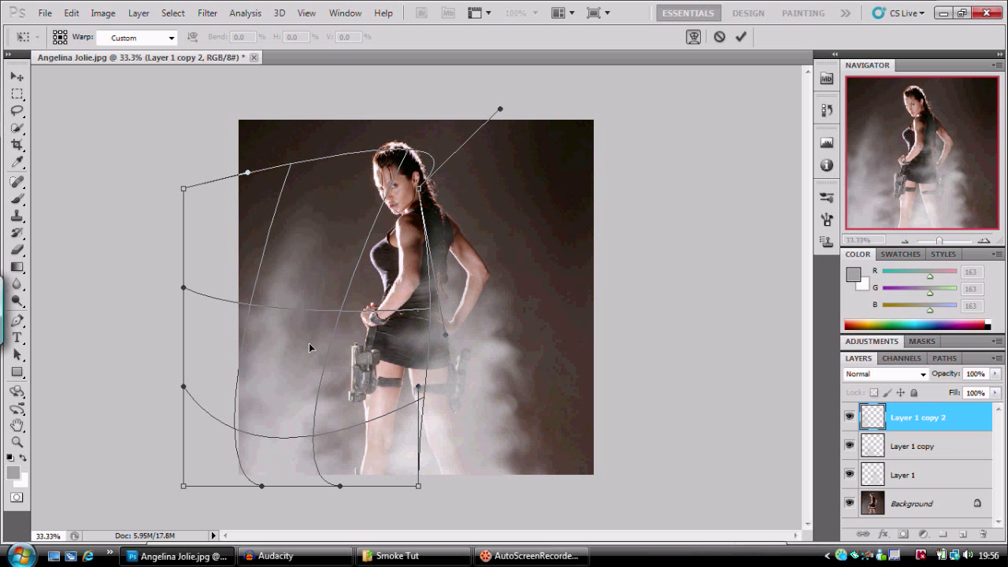
key("Return")
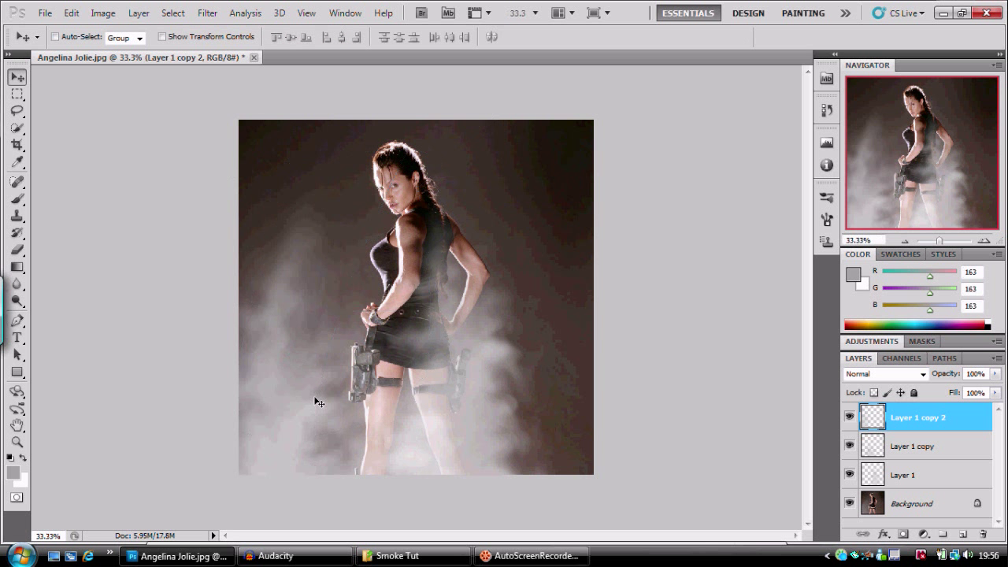
Nudge the warped smoke lower-left, then duplicate Layer 1 as Layer 1 copy 3 shifted right.
left_click_drag(385, 385, 322, 398)
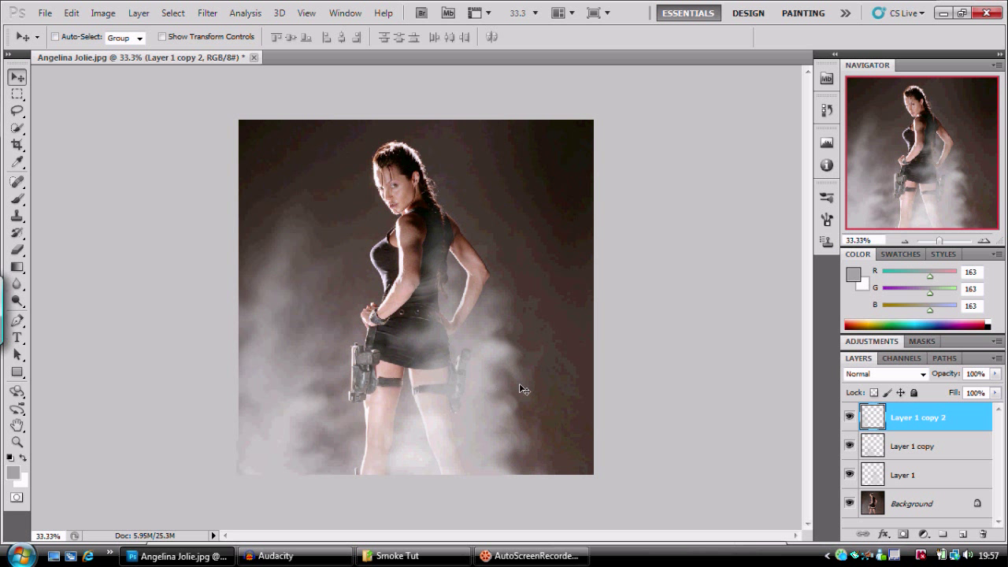
left_click_drag(920, 475, 962, 534)
left_click_drag(521, 382, 543, 389)
Warp Layer 1 copy 3 into a billowing mass, raising its top and bowing its sides outward.
key("ctrl+t")
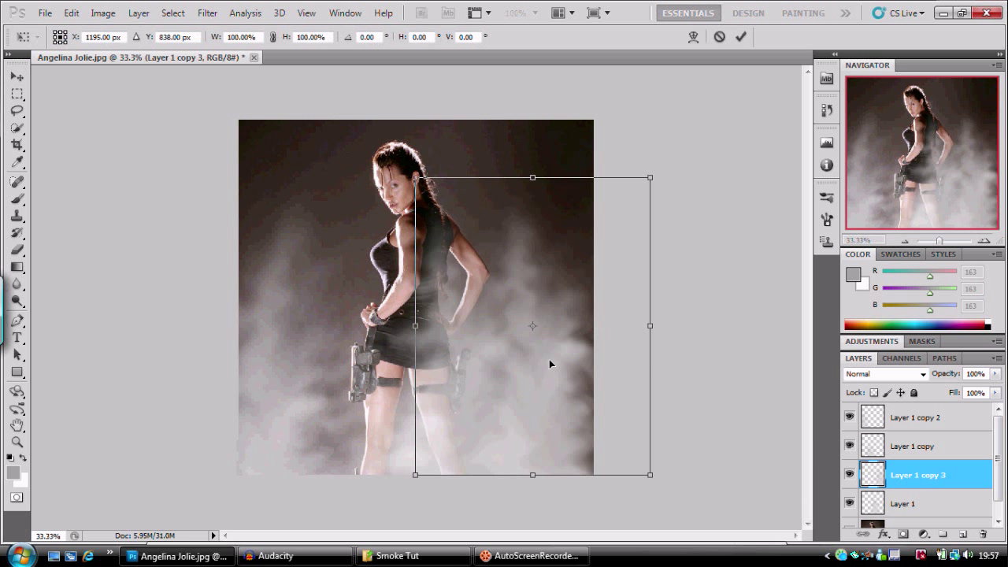
right_click(555, 342)
left_click(593, 225)
left_click_drag(543, 351, 594, 334)
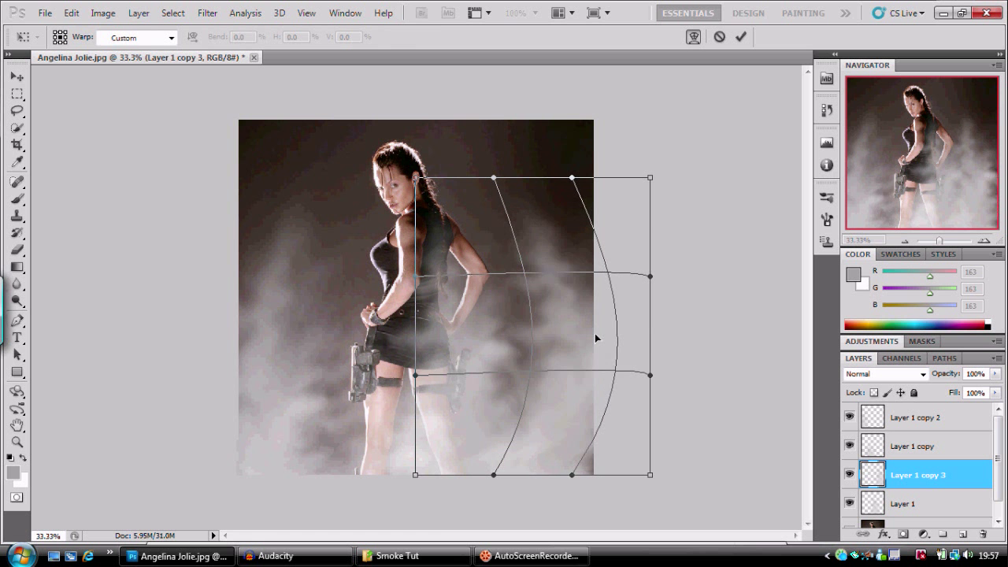
left_click_drag(571, 179, 576, 124)
left_click_drag(494, 180, 426, 93)
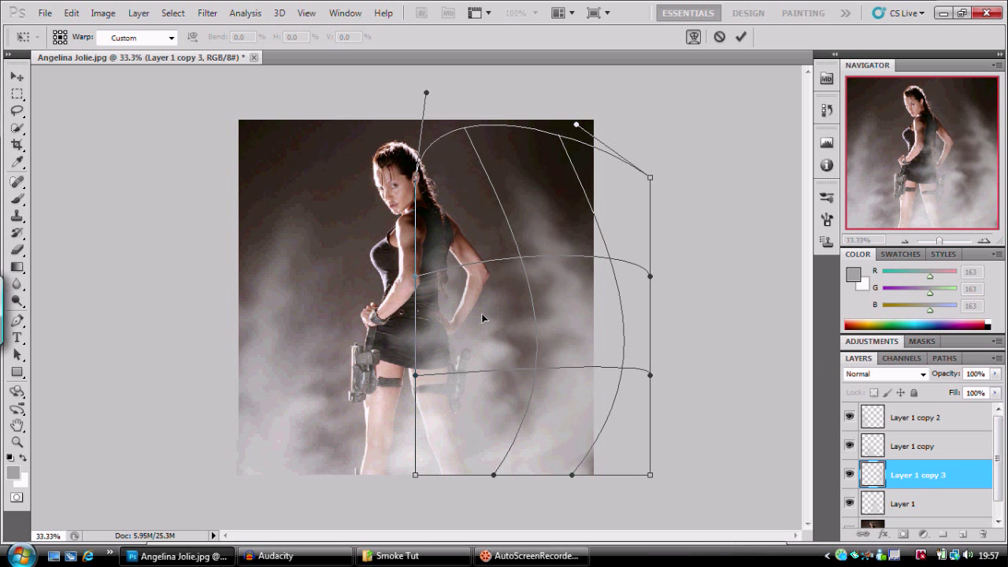
left_click_drag(415, 278, 314, 268)
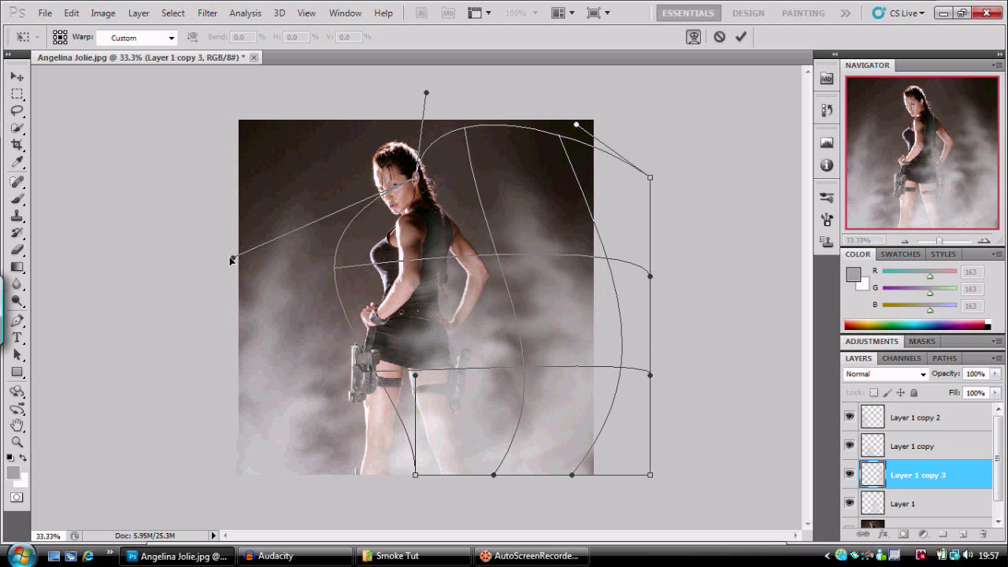
left_click_drag(231, 260, 230, 258)
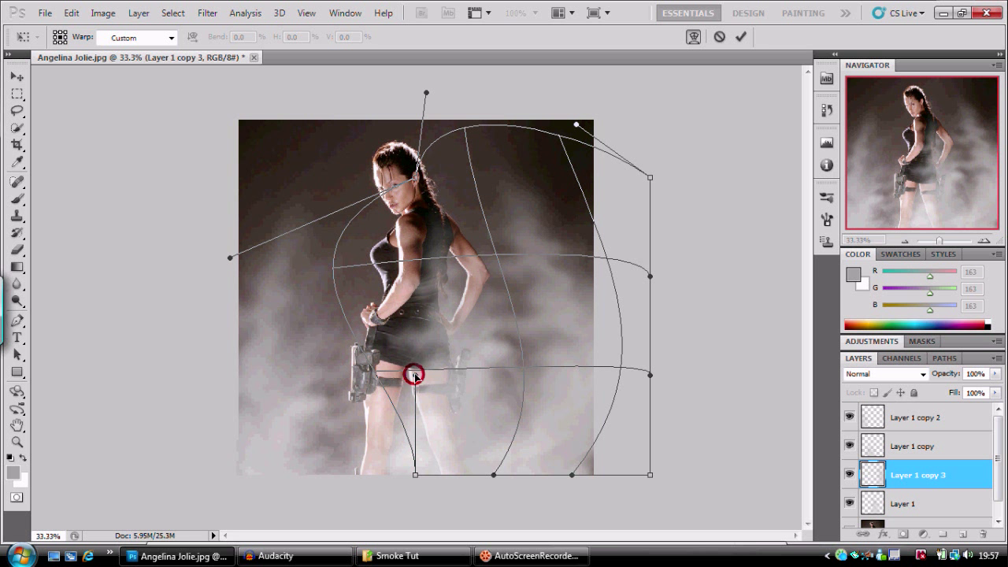
left_click_drag(414, 377, 347, 525)
left_click_drag(482, 451, 539, 431)
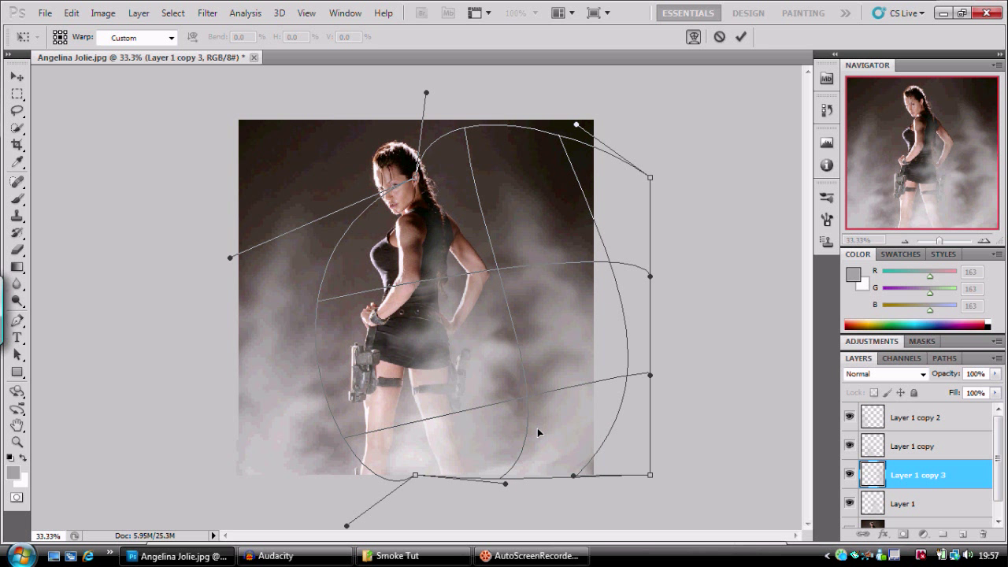
key("Return")
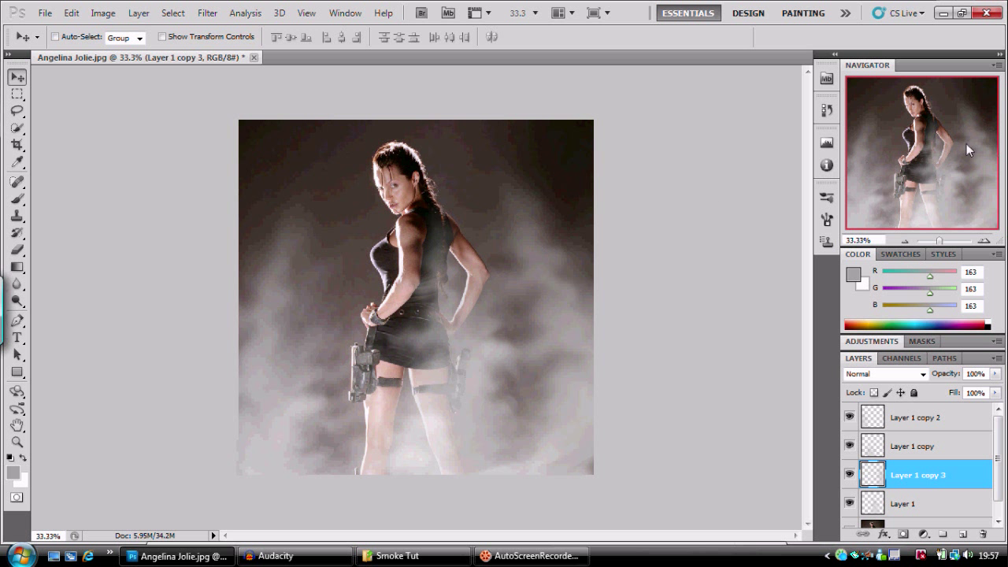
Erase the upper-right smoke with a 74 px soft eraser at 28% flow.
left_click(17, 250)
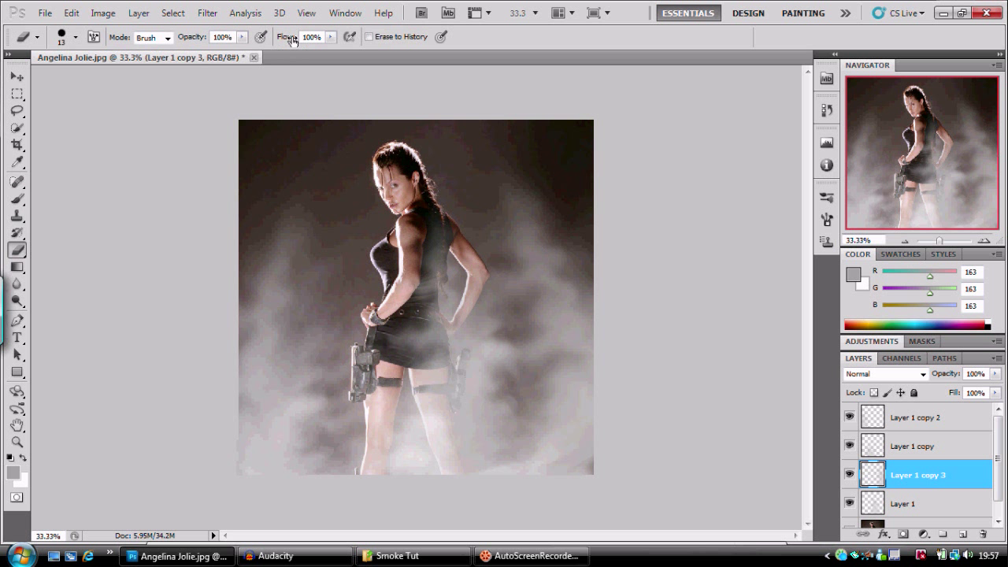
left_click_drag(287, 37, 236, 51)
right_click(536, 180)
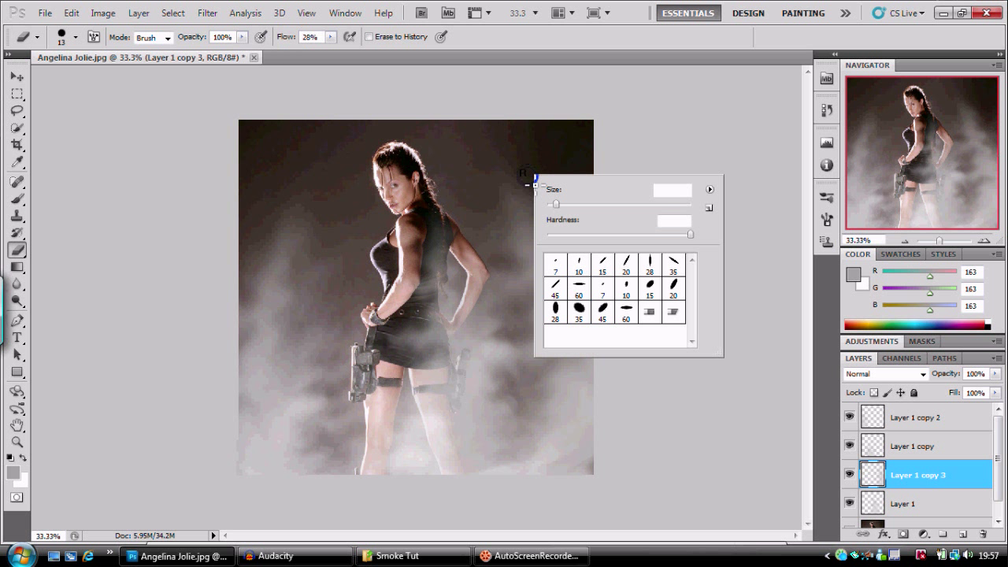
left_click_drag(551, 205, 602, 206)
key("Return")
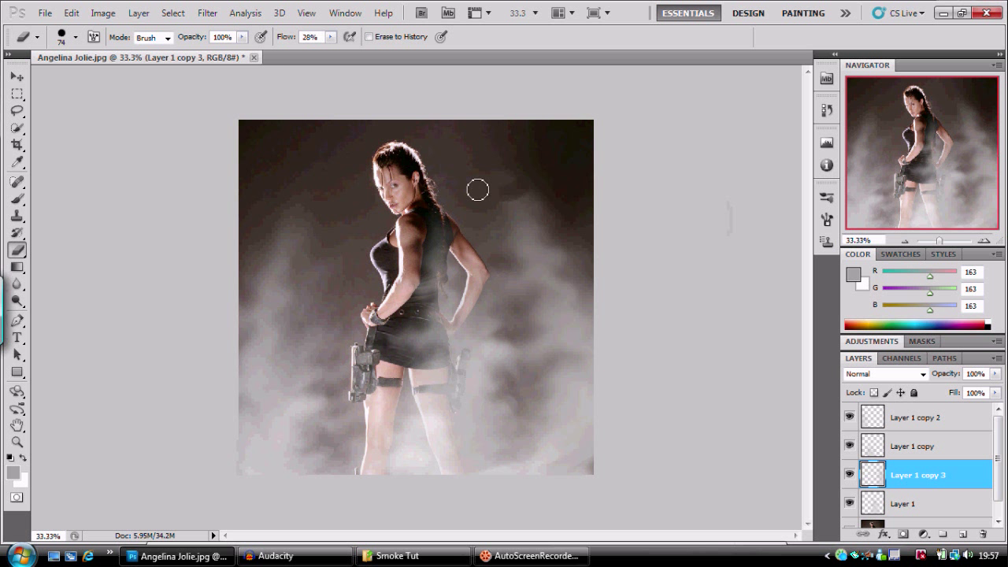
mouse_move(529, 190)
left_mouse_down()
mouse_move(574, 218)
mouse_move(557, 218)
mouse_move(562, 237)
mouse_move(567, 217)
mouse_move(612, 250)
left_mouse_up()
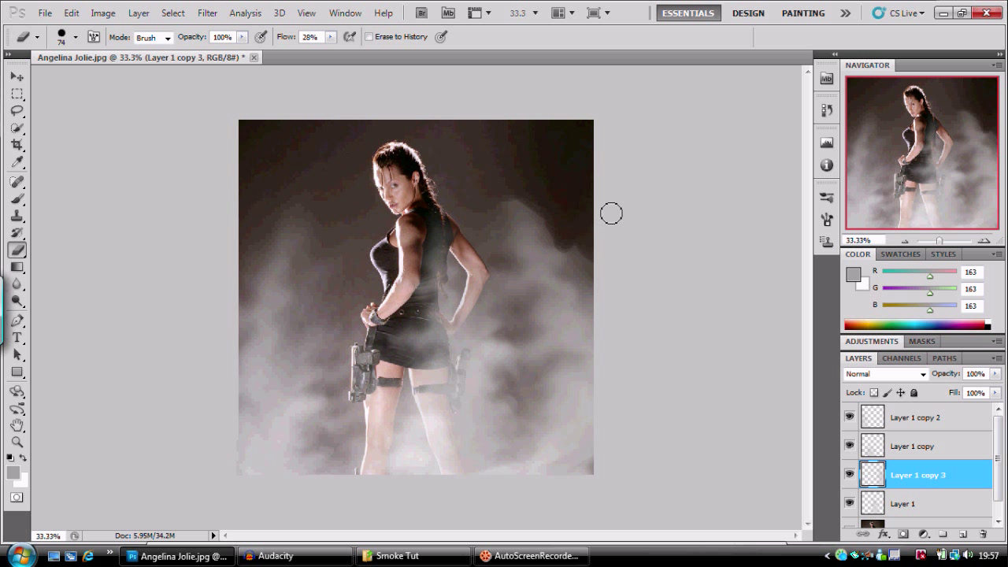